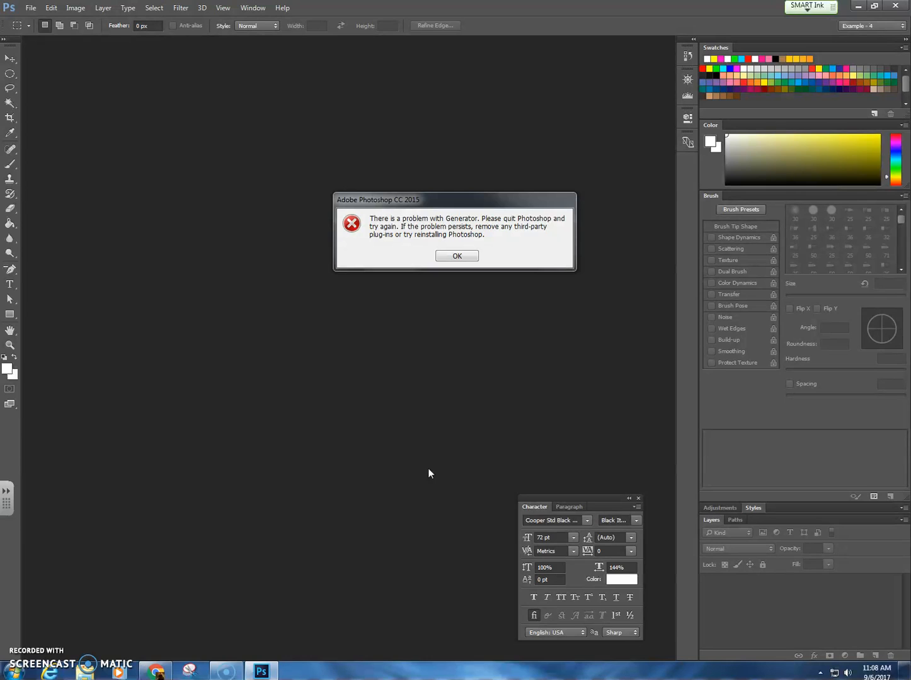
# Step: Dismiss the Generator error and create a new 7 x 5 inch RGB document at 300 pixels/inch with a white background
pyautogui.click(464, 257)
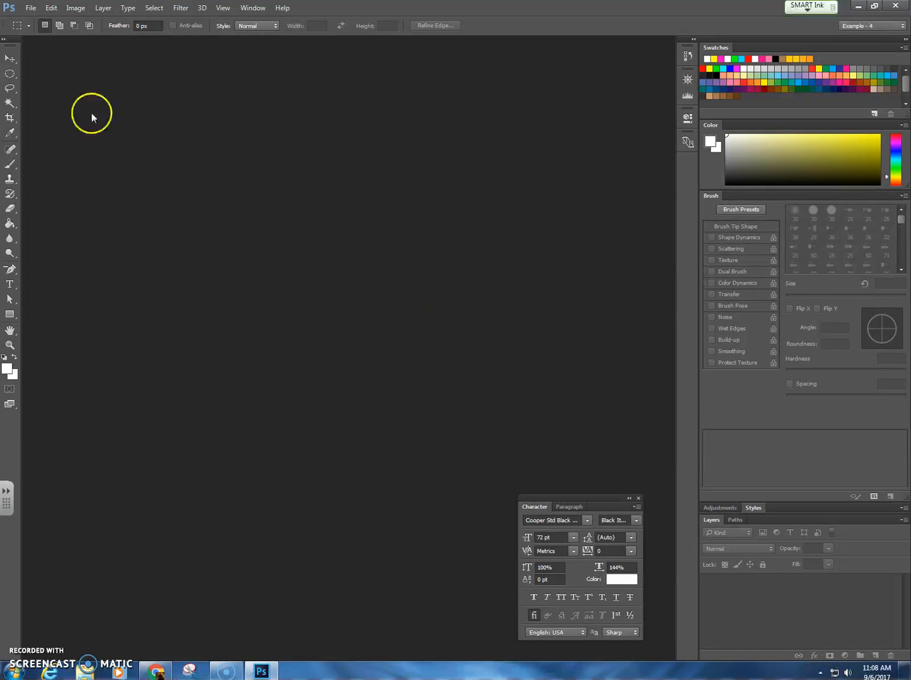
pyautogui.click(29, 9)
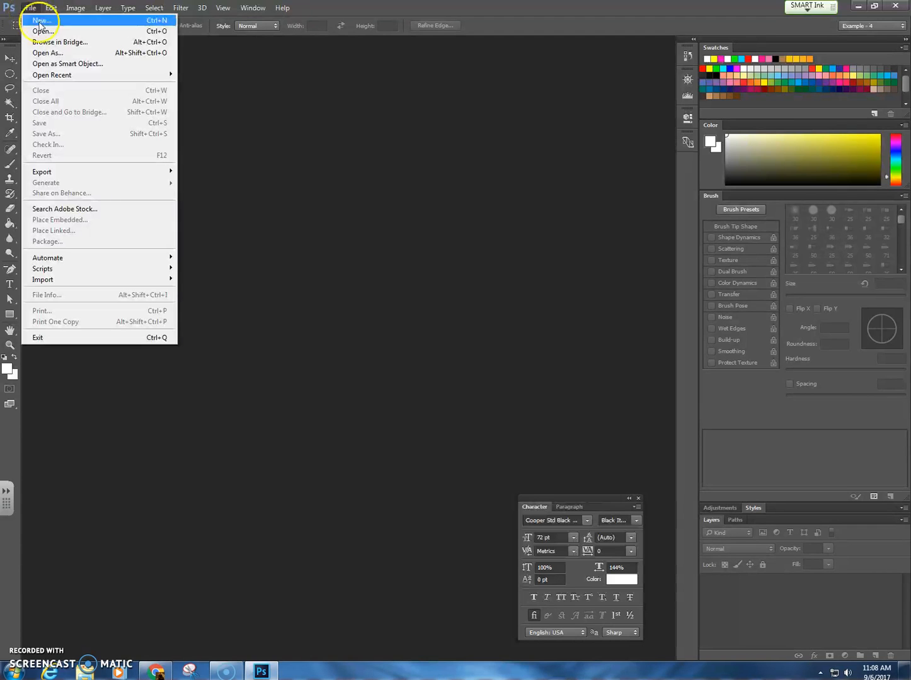
pyautogui.click(41, 20)
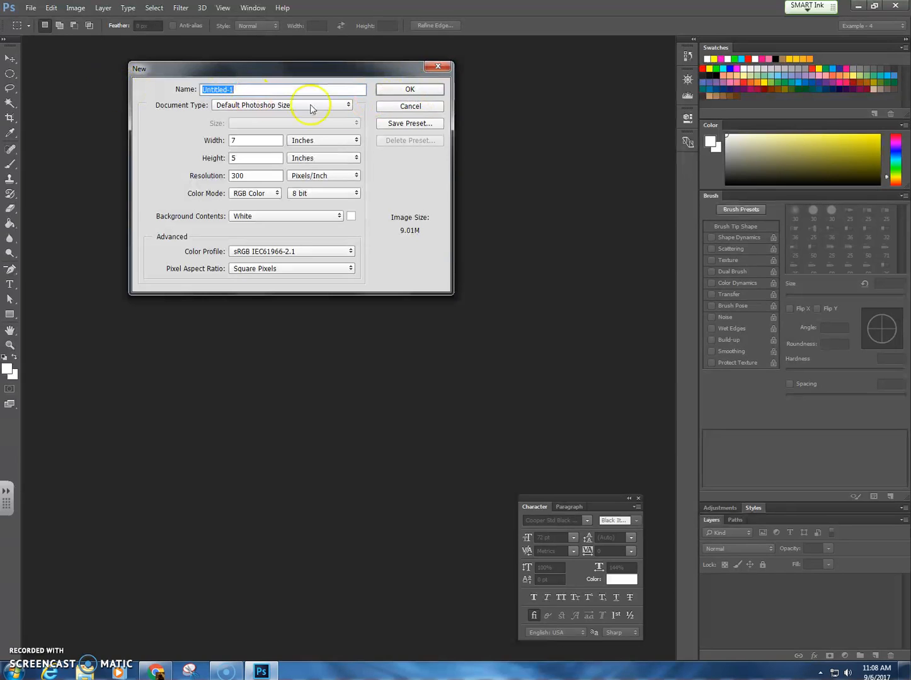
pyautogui.click(410, 92)
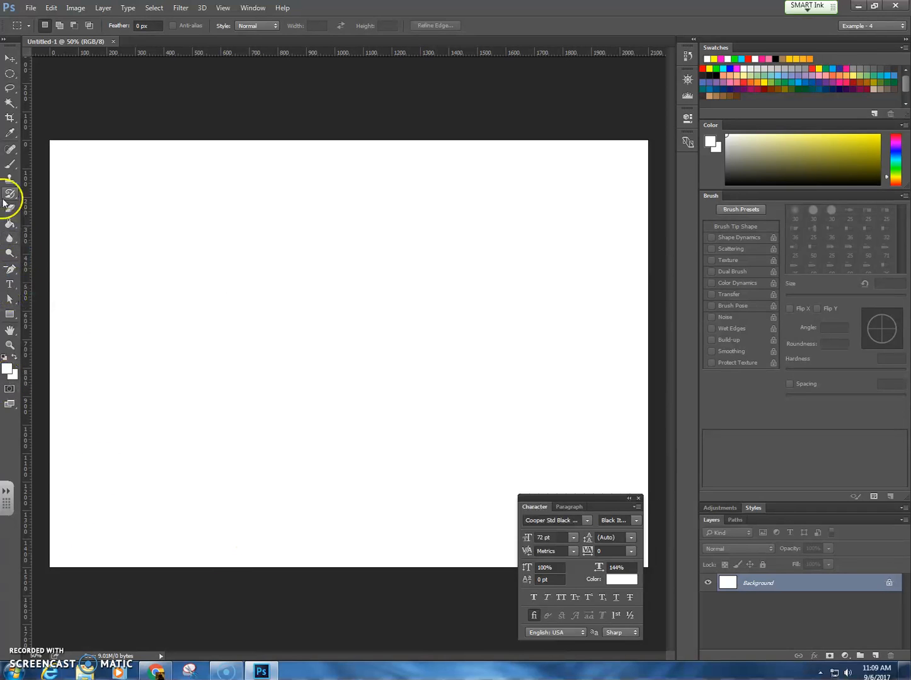
# Step: Draw the two rounded upper lobes of a small heart with the Pen tool in Path mode, near the canvas's upper left
pyautogui.click(8, 271)
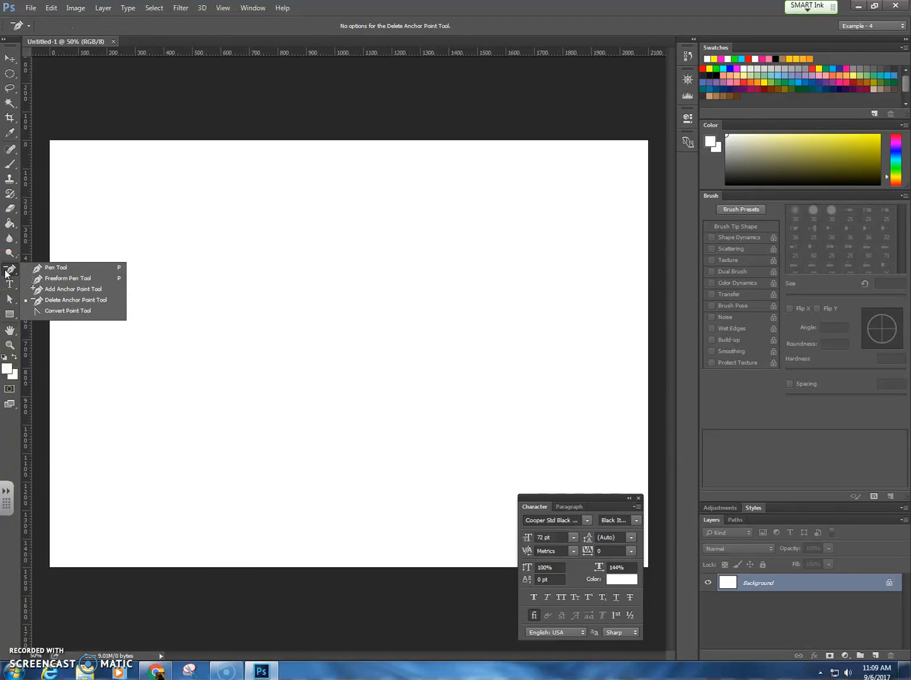
pyautogui.click(38, 267)
pyautogui.click(9, 273)
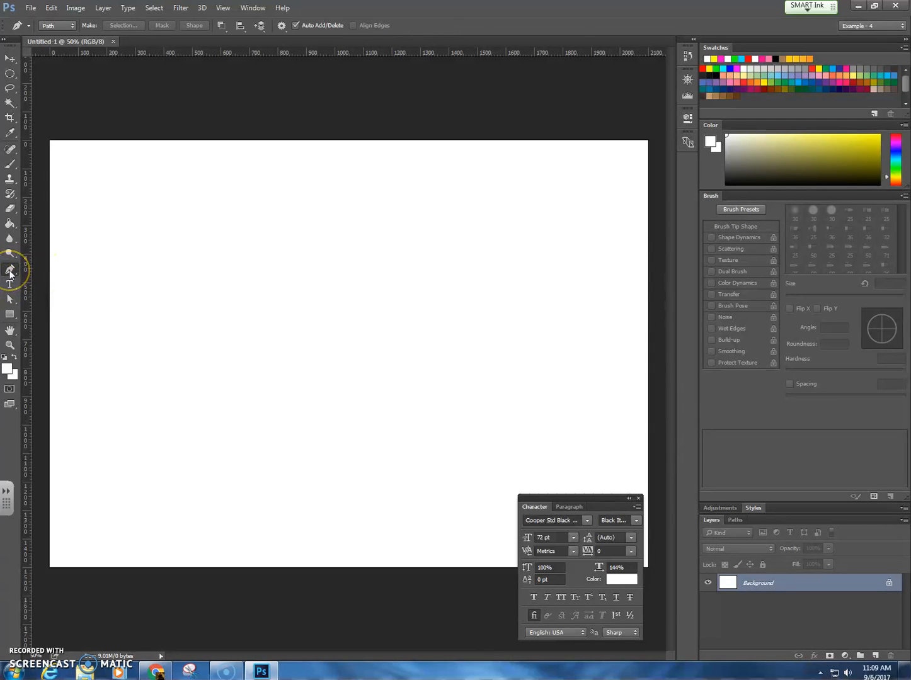
pyautogui.click(10, 272)
pyautogui.click(57, 27)
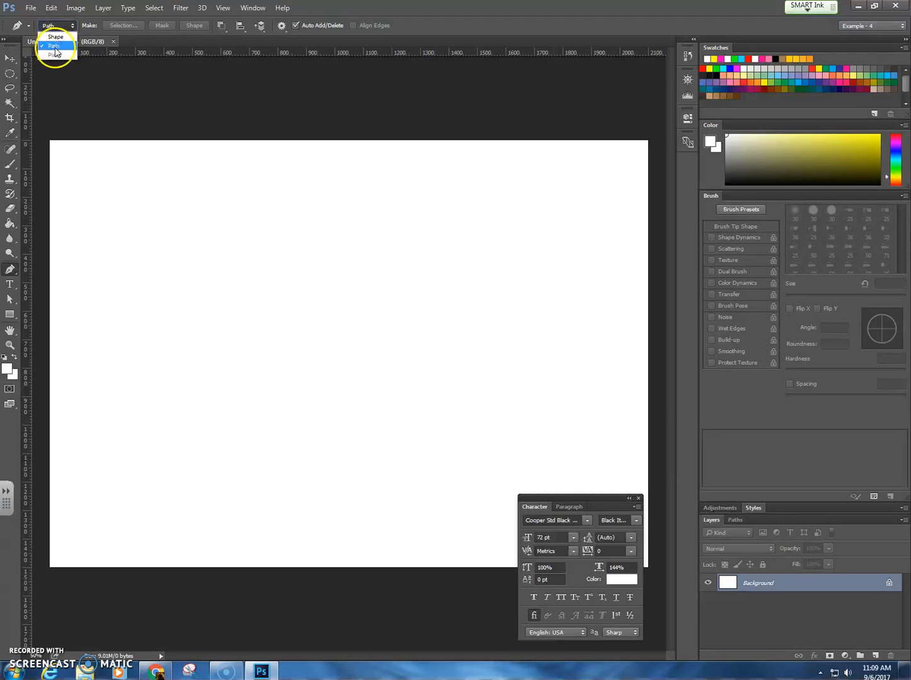
pyautogui.click(55, 48)
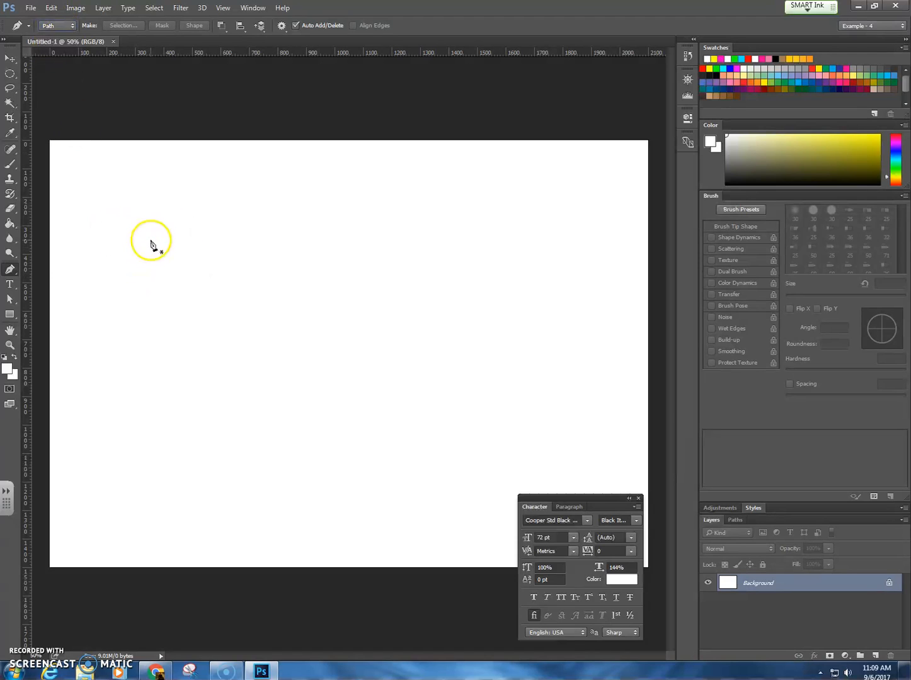
pyautogui.click(147, 237)
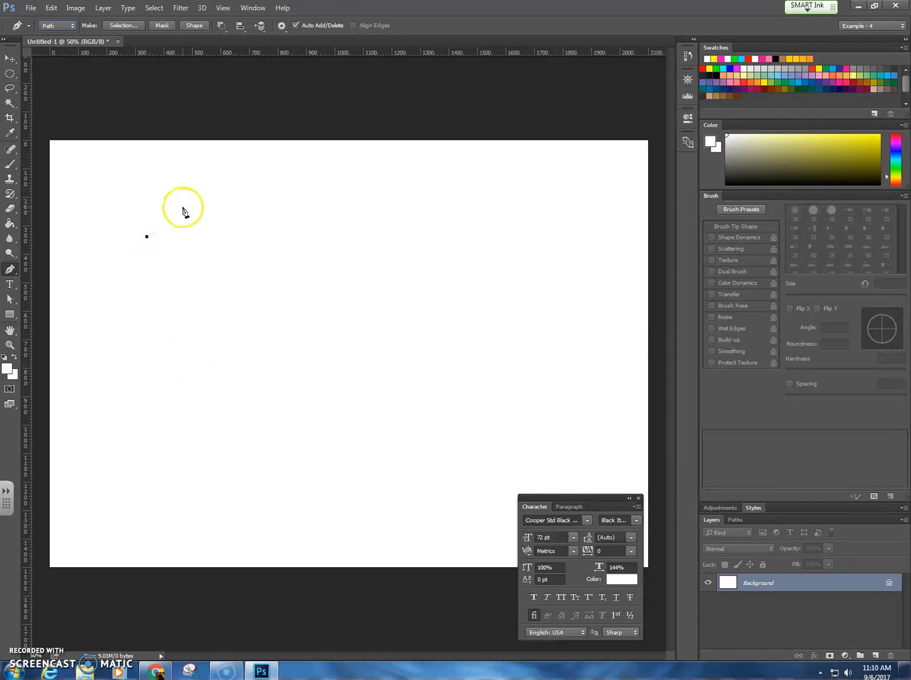
pyautogui.moveTo(188, 208); pyautogui.dragTo(221, 223)
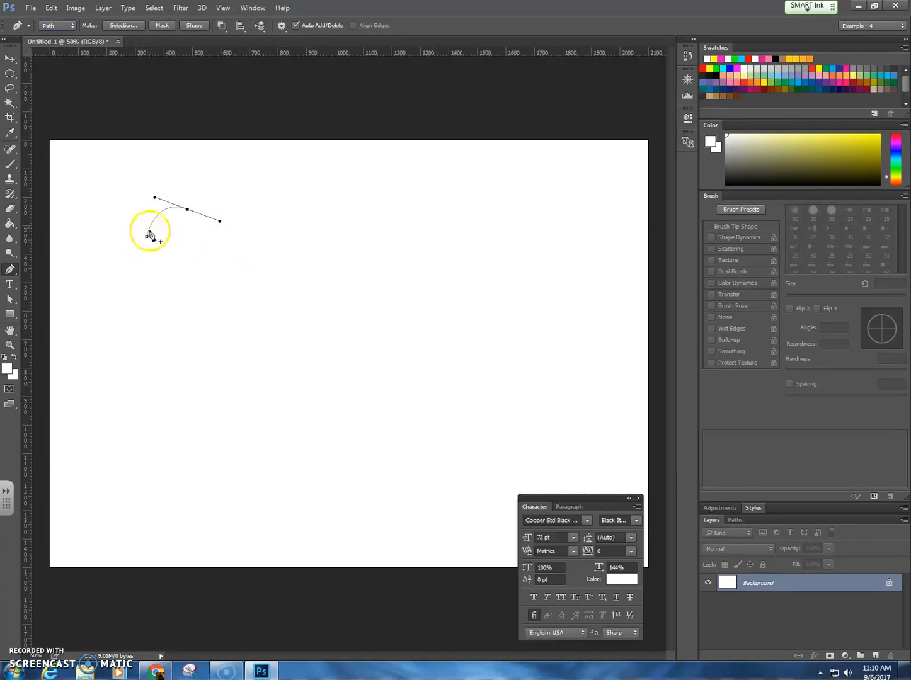
pyautogui.click(216, 251)
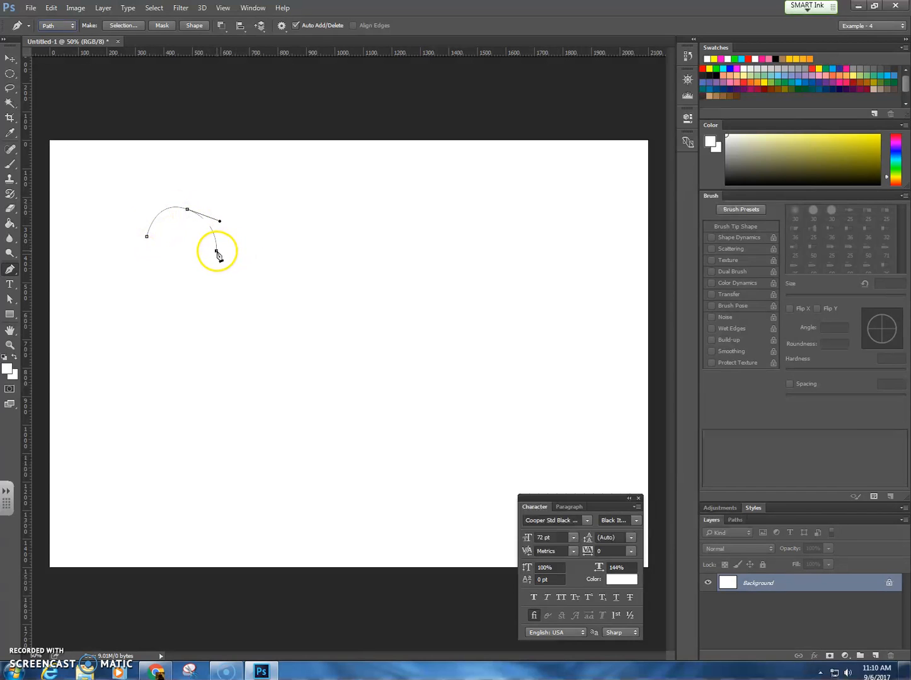
pyautogui.moveTo(254, 210); pyautogui.dragTo(288, 211)
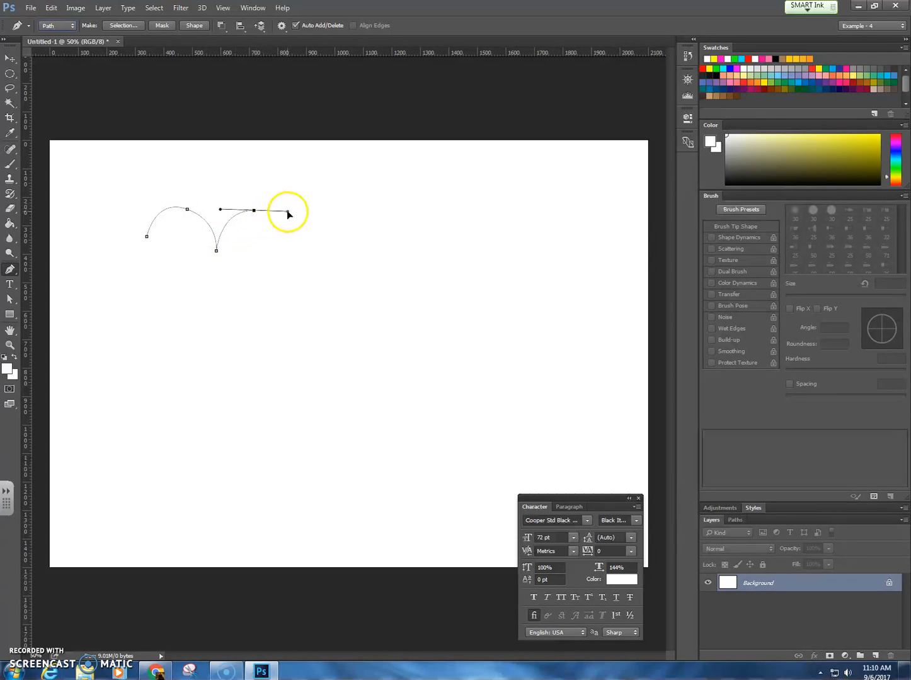
pyautogui.click(292, 249)
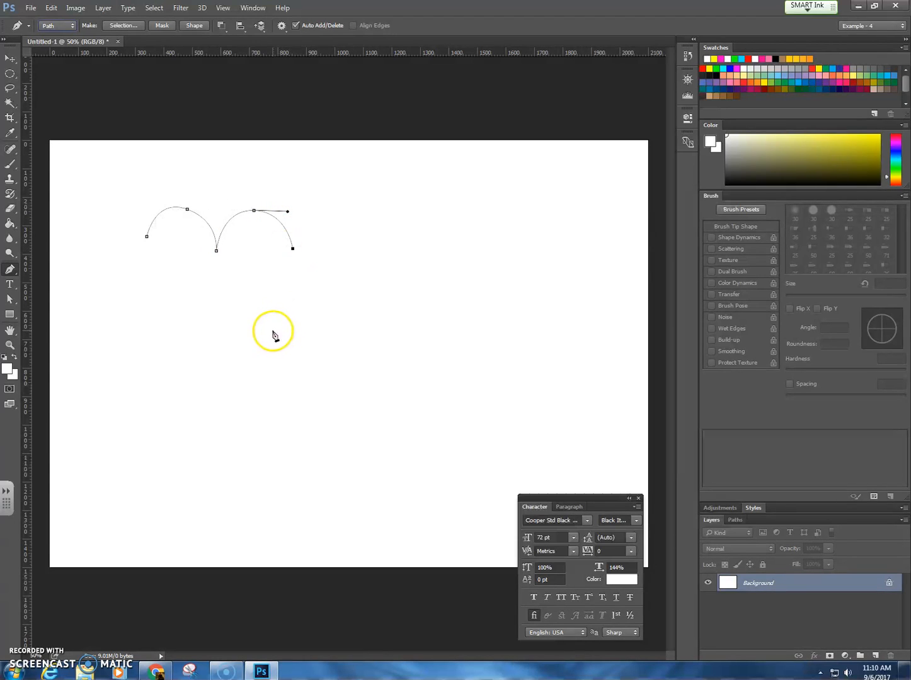
# Step: Extend the path down to the heart's lower tip and back up, closing it with a curve at the starting anchor
pyautogui.click(256, 357)
pyautogui.moveTo(256, 357); pyautogui.dragTo(228, 386)
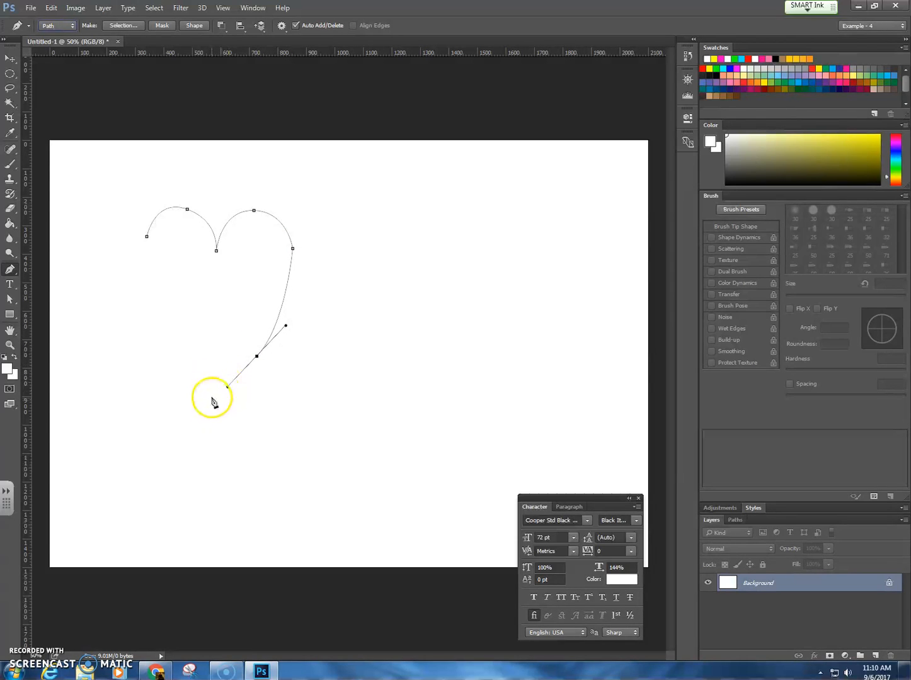
pyautogui.click(216, 401)
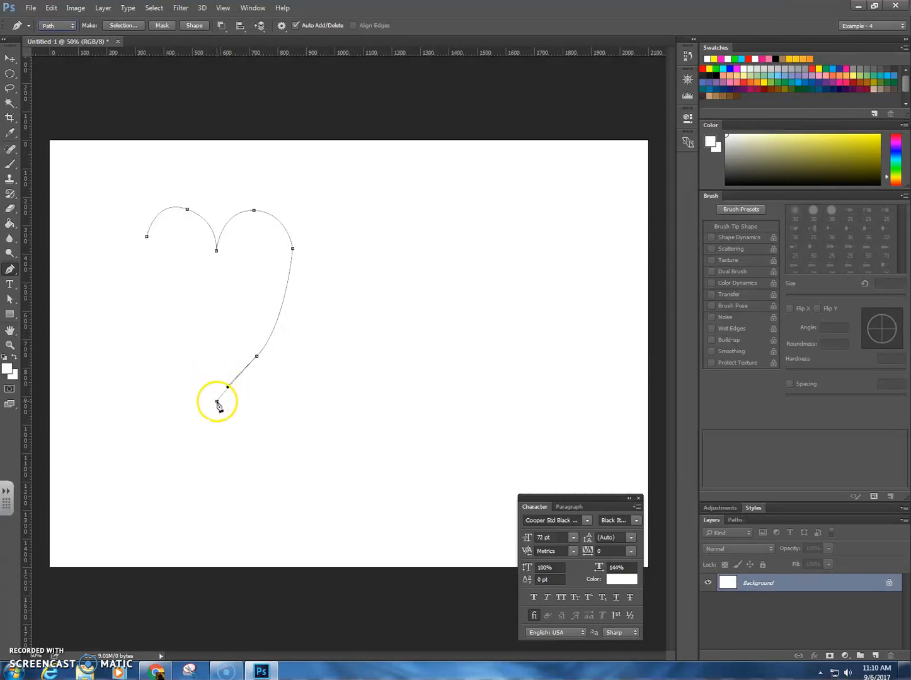
pyautogui.click(160, 349)
pyautogui.moveTo(160, 348); pyautogui.dragTo(155, 334)
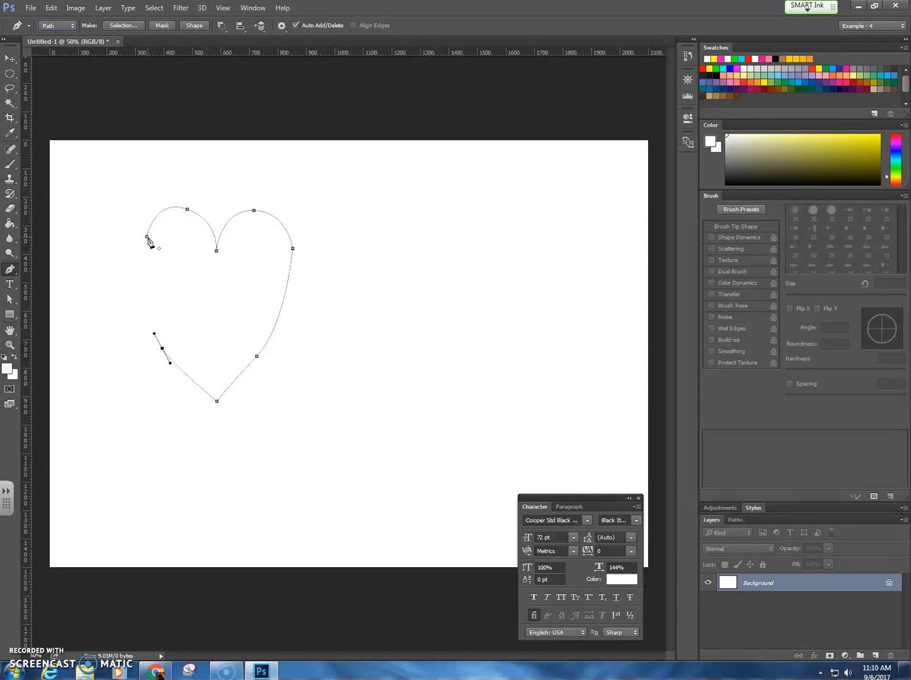
pyautogui.click(147, 237)
pyautogui.click(147, 238)
pyautogui.hotkey('ctrl', 'z')
pyautogui.moveTo(147, 237); pyautogui.dragTo(160, 189)
# Step: Switch to the LanSchool Teacher Console and start showing the teacher's screen to the students
pyautogui.click(820, 673)
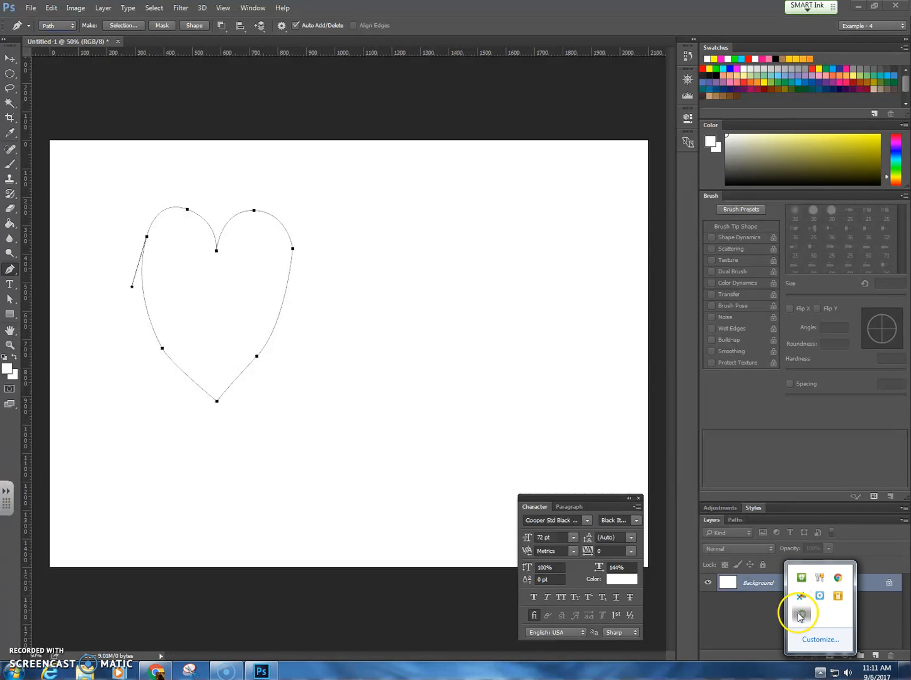
pyautogui.click(800, 615)
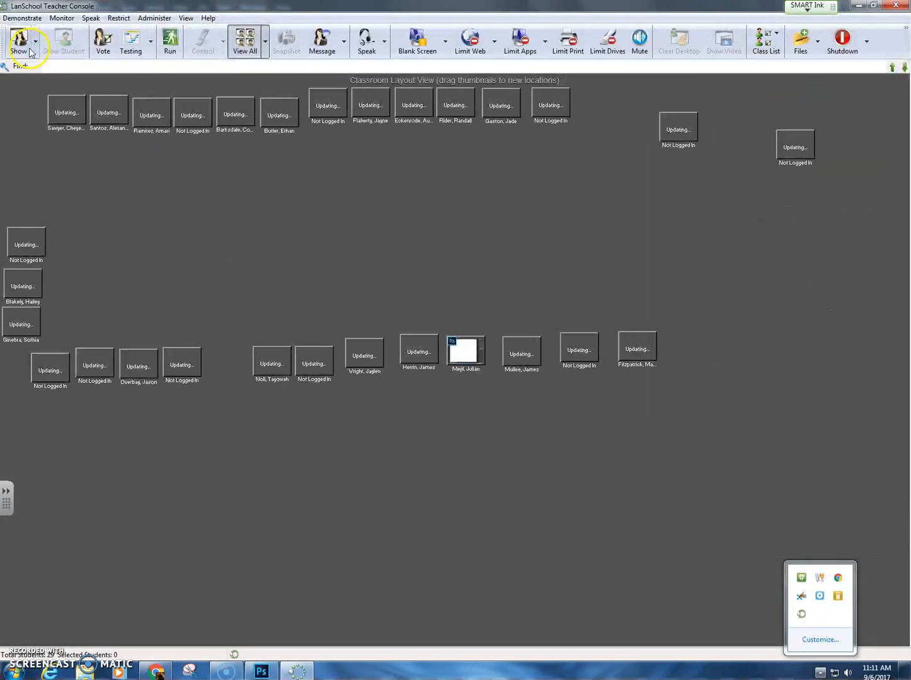
pyautogui.click(50, 82)
pyautogui.click(36, 41)
pyautogui.click(43, 79)
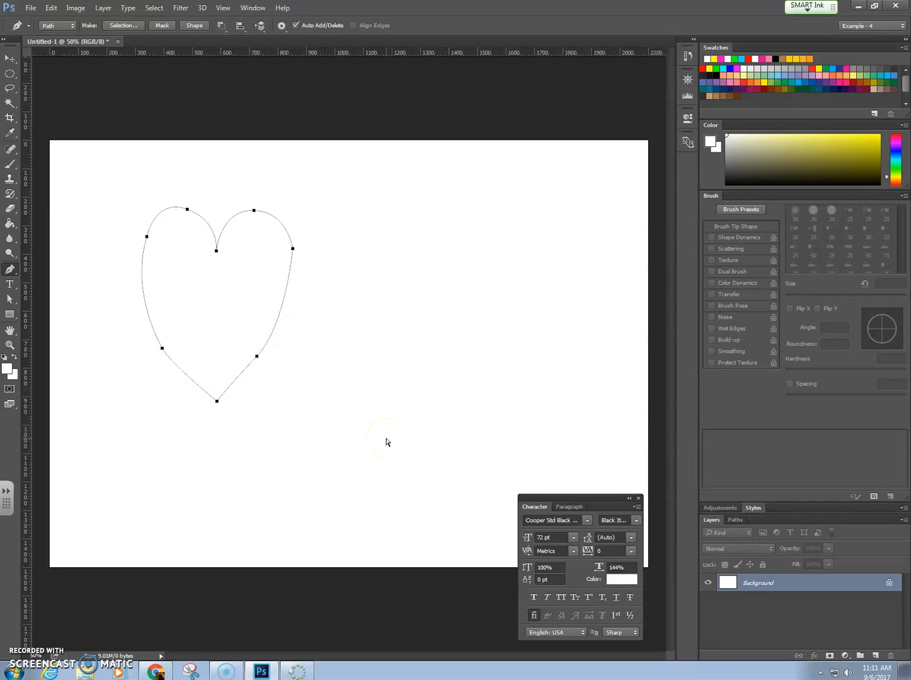
# Step: Undo all segments of the small heart path
pyautogui.hotkey('ctrl', 'alt', 'z')
pyautogui.hotkey('ctrl', 'alt', 'z')
pyautogui.hotkey('ctrl', 'alt', 'z')
pyautogui.hotkey('ctrl', 'alt', 'z')
pyautogui.hotkey('ctrl', 'alt', 'z')
pyautogui.hotkey('ctrl', 'alt', 'z')
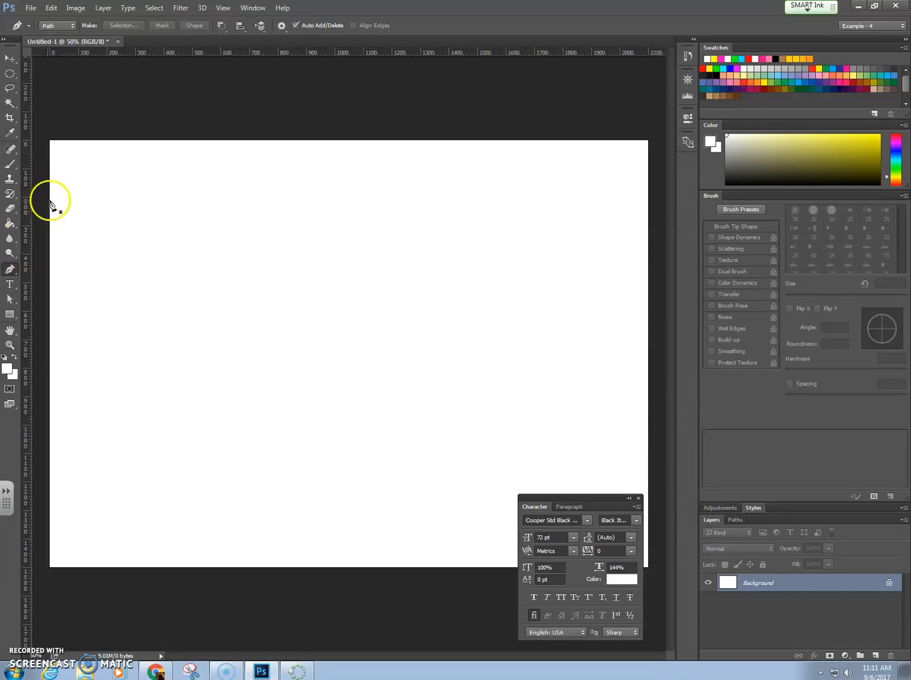
# Step: Draw a larger closed heart path about 1300 px wide with the Pen tool, using curved lobes and a pointed lower tip
pyautogui.click(12, 271)
pyautogui.click(55, 267)
pyautogui.click(129, 266)
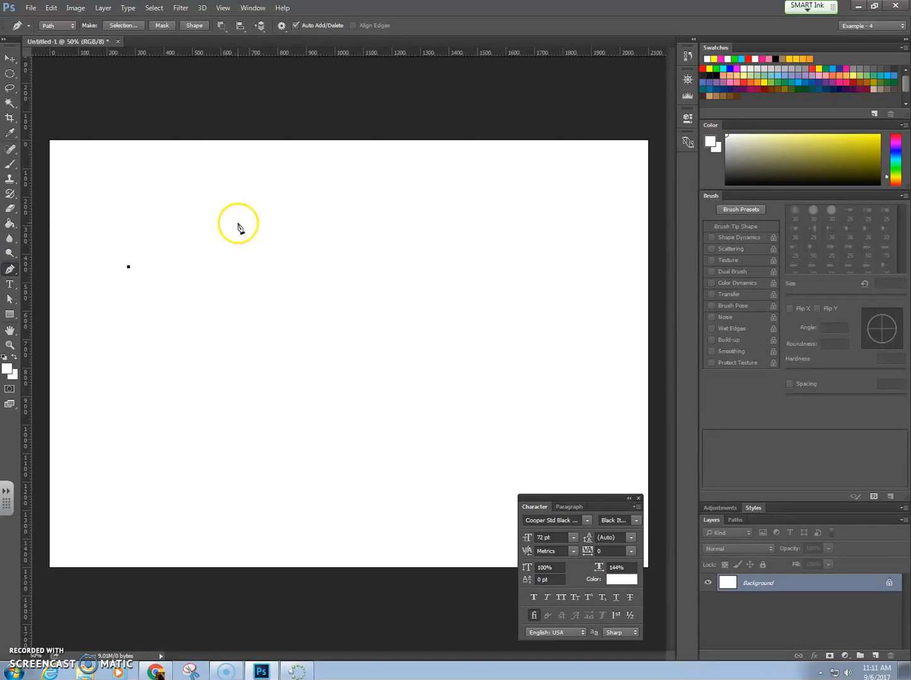
pyautogui.moveTo(228, 212); pyautogui.dragTo(305, 265)
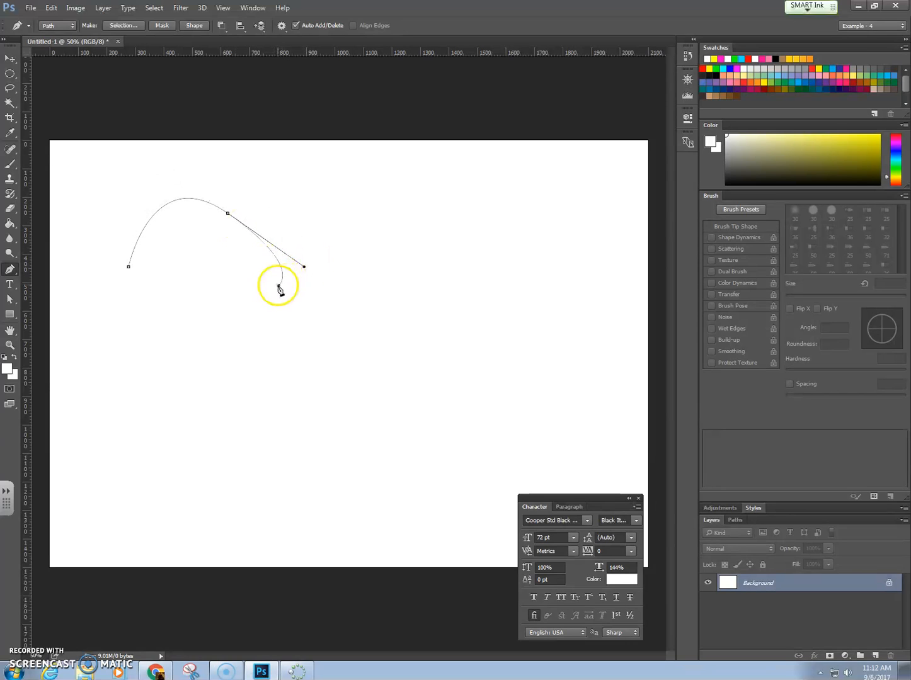
pyautogui.moveTo(305, 293)
pyautogui.mouseDown()
pyautogui.moveTo(309, 327)
pyautogui.moveTo(305, 317)
pyautogui.mouseUp()
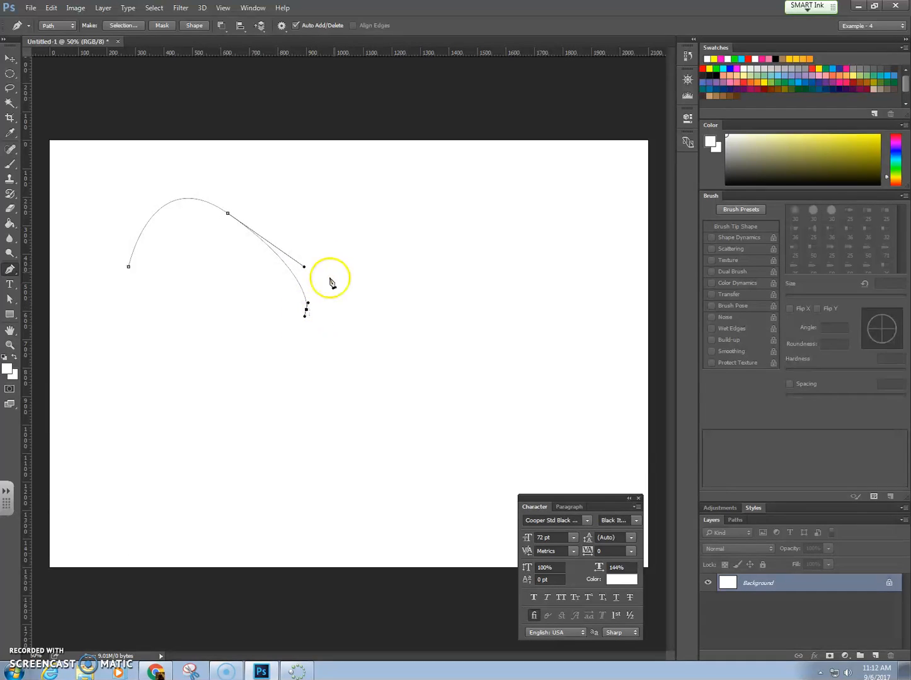
pyautogui.moveTo(414, 220); pyautogui.dragTo(496, 244)
pyautogui.moveTo(490, 374); pyautogui.dragTo(474, 423)
pyautogui.click(310, 544)
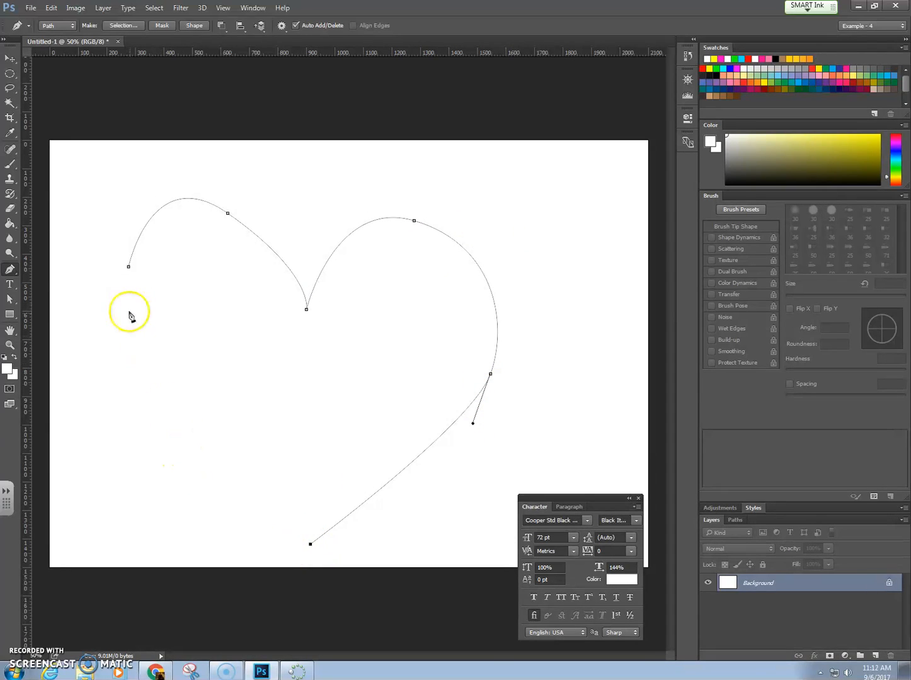
pyautogui.moveTo(129, 267); pyautogui.dragTo(122, 65)
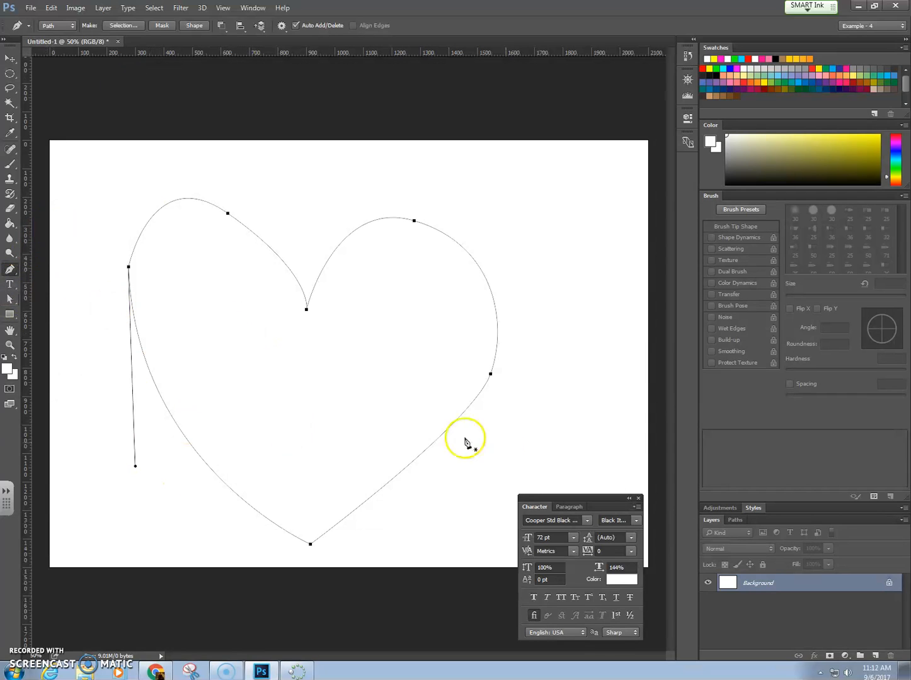
# Step: Undo all segments of the larger Pen-tool heart path
pyautogui.click(9, 270)
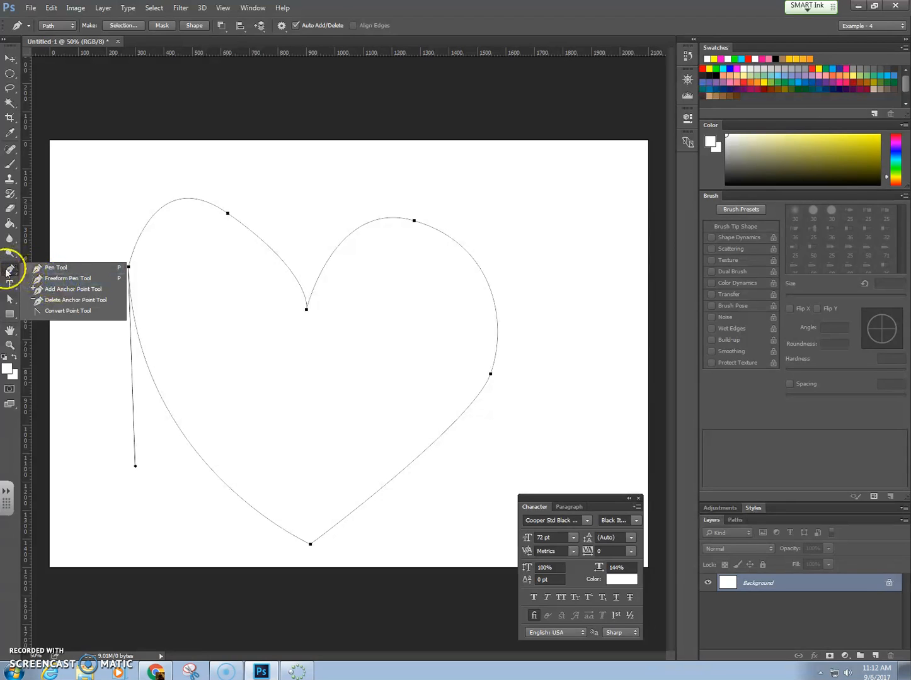
pyautogui.click(8, 273)
pyautogui.hotkey('ctrl', 'alt', 'z')
pyautogui.hotkey('ctrl', 'alt', 'z')
pyautogui.hotkey('ctrl', 'alt', 'z')
pyautogui.hotkey('ctrl', 'alt', 'z')
pyautogui.hotkey('ctrl', 'alt', 'z')
pyautogui.hotkey('ctrl', 'alt', 'z')
pyautogui.hotkey('ctrl', 'alt', 'z')
# Step: Draw a closed heart path freehand with the Freeform Pen tool, about 1100 px wide and 1250 px tall, undoing the first attempt
pyautogui.click(8, 272)
pyautogui.moveTo(8, 273); pyautogui.dragTo(46, 283)
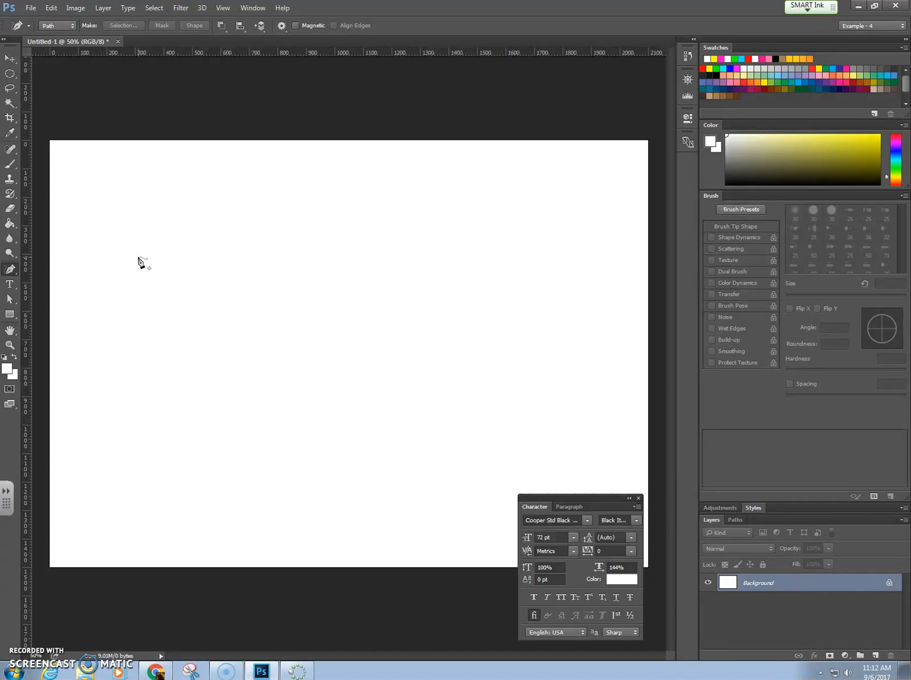
pyautogui.moveTo(138, 257)
pyautogui.mouseDown()
pyautogui.moveTo(153, 206)
pyautogui.moveTo(185, 177)
pyautogui.moveTo(243, 169)
pyautogui.moveTo(281, 190)
pyautogui.moveTo(315, 249)
pyautogui.moveTo(341, 208)
pyautogui.moveTo(377, 187)
pyautogui.moveTo(428, 188)
pyautogui.moveTo(458, 221)
pyautogui.moveTo(472, 280)
pyautogui.moveTo(448, 368)
pyautogui.moveTo(394, 458)
pyautogui.moveTo(284, 517)
pyautogui.moveTo(201, 406)
pyautogui.moveTo(138, 255)
pyautogui.mouseUp()
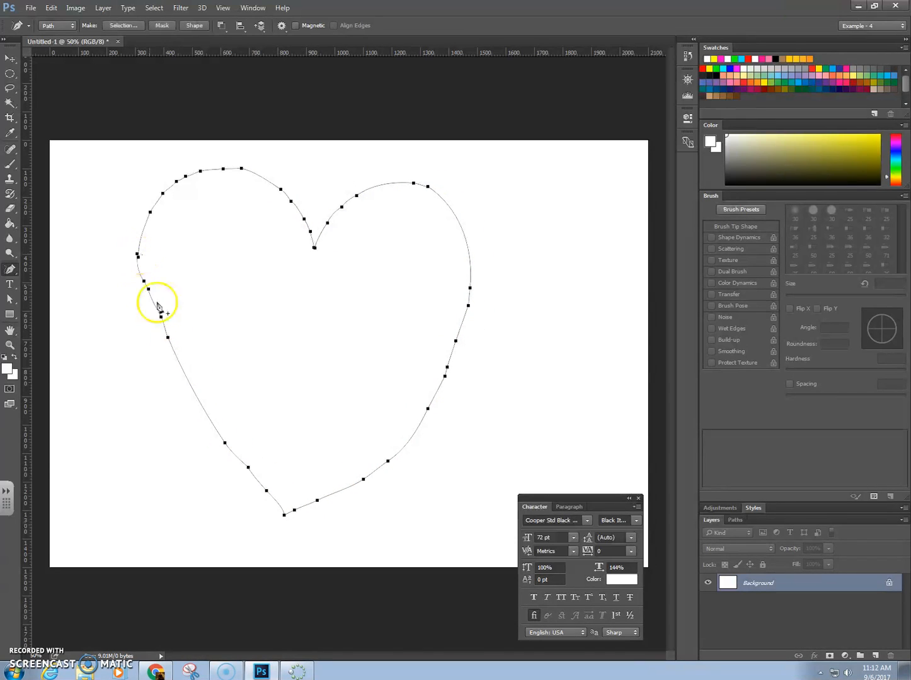
pyautogui.hotkey('ctrl', 'z')
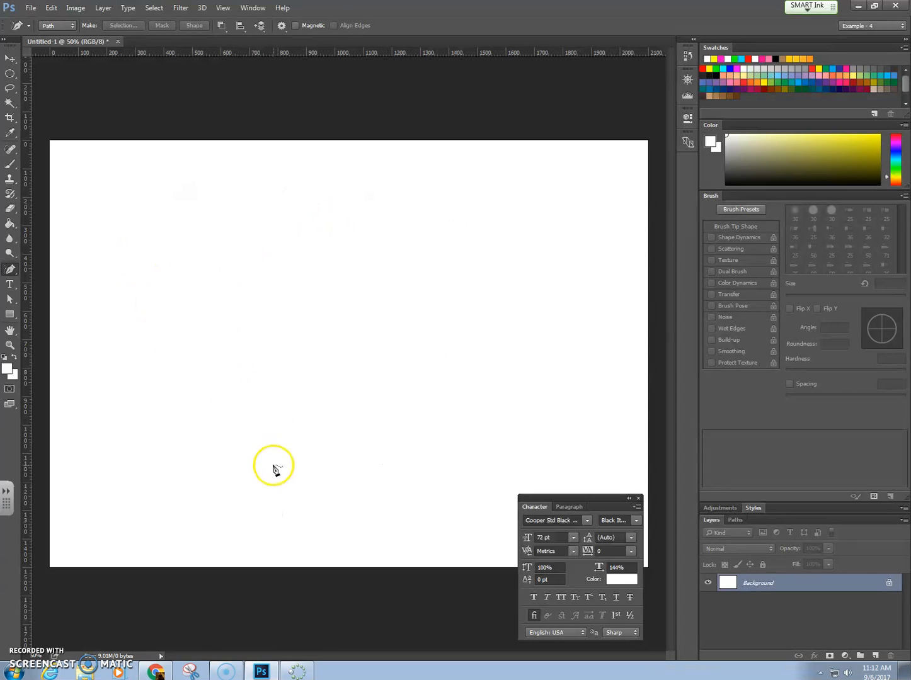
pyautogui.moveTo(209, 271)
pyautogui.mouseDown()
pyautogui.moveTo(245, 182)
pyautogui.moveTo(324, 173)
pyautogui.moveTo(359, 206)
pyautogui.moveTo(364, 241)
pyautogui.moveTo(372, 218)
pyautogui.moveTo(417, 175)
pyautogui.moveTo(491, 185)
pyautogui.moveTo(528, 254)
pyautogui.moveTo(486, 406)
pyautogui.moveTo(415, 491)
pyautogui.moveTo(362, 528)
pyautogui.moveTo(300, 445)
pyautogui.moveTo(212, 277)
pyautogui.mouseUp()
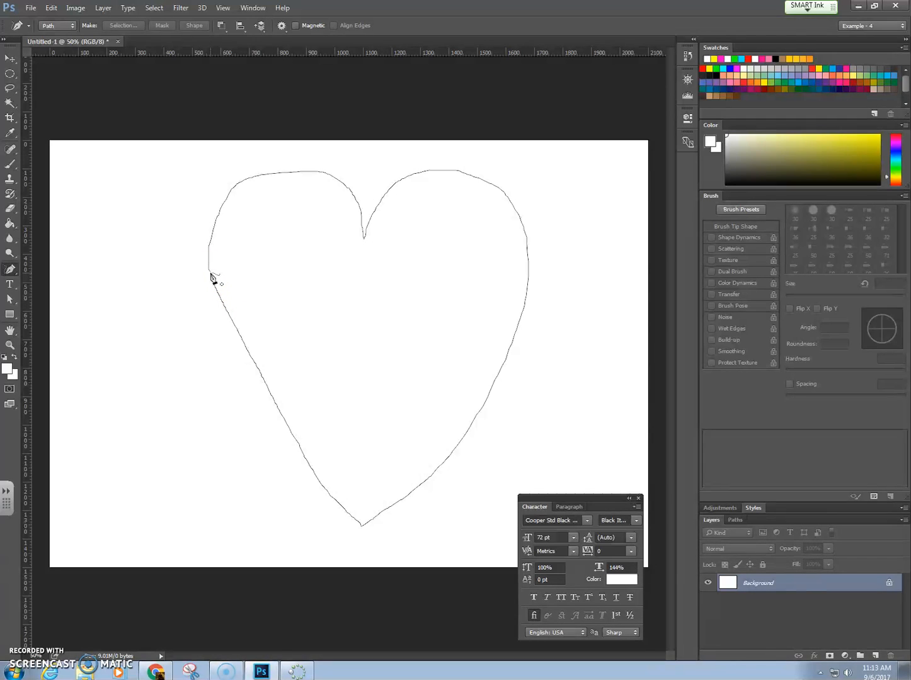
pyautogui.moveTo(213, 278); pyautogui.dragTo(211, 274)
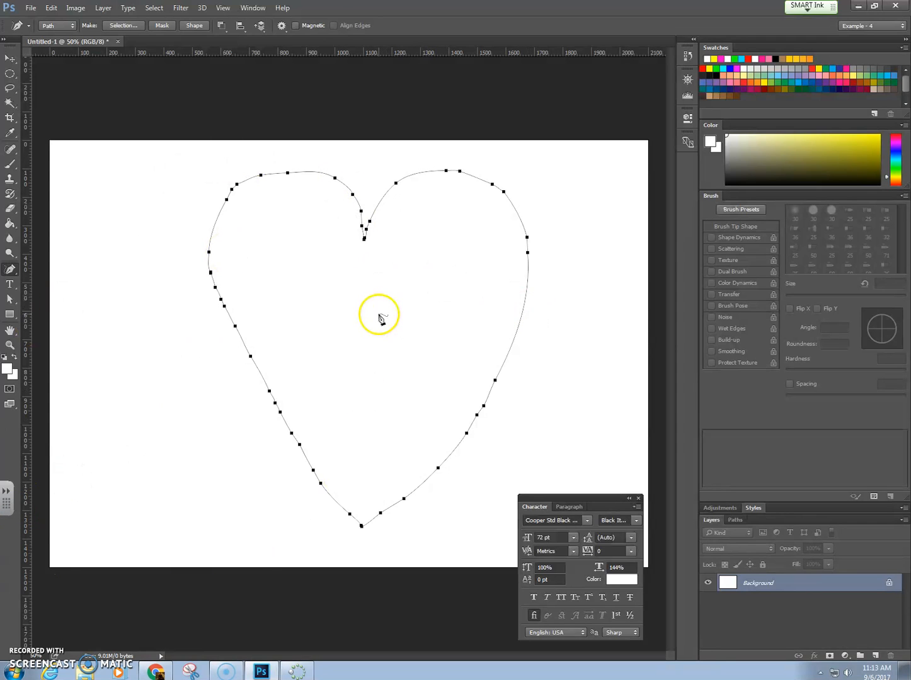
# Step: Activate the Type tool and set the text color to red (ff0000)
pyautogui.click(54, 25)
pyautogui.click(11, 288)
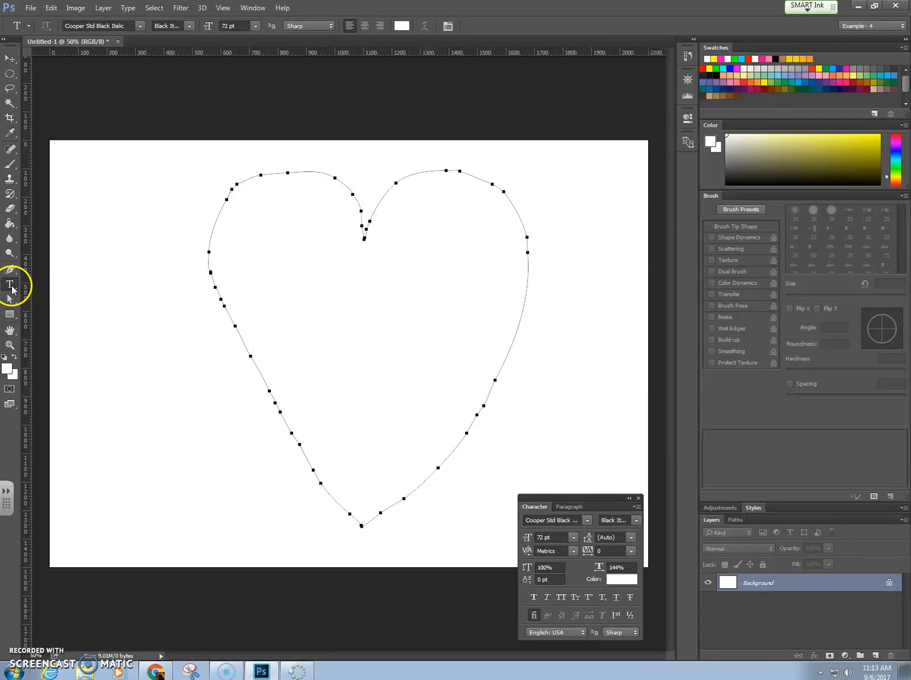
pyautogui.click(401, 25)
pyautogui.moveTo(161, 189); pyautogui.dragTo(232, 103)
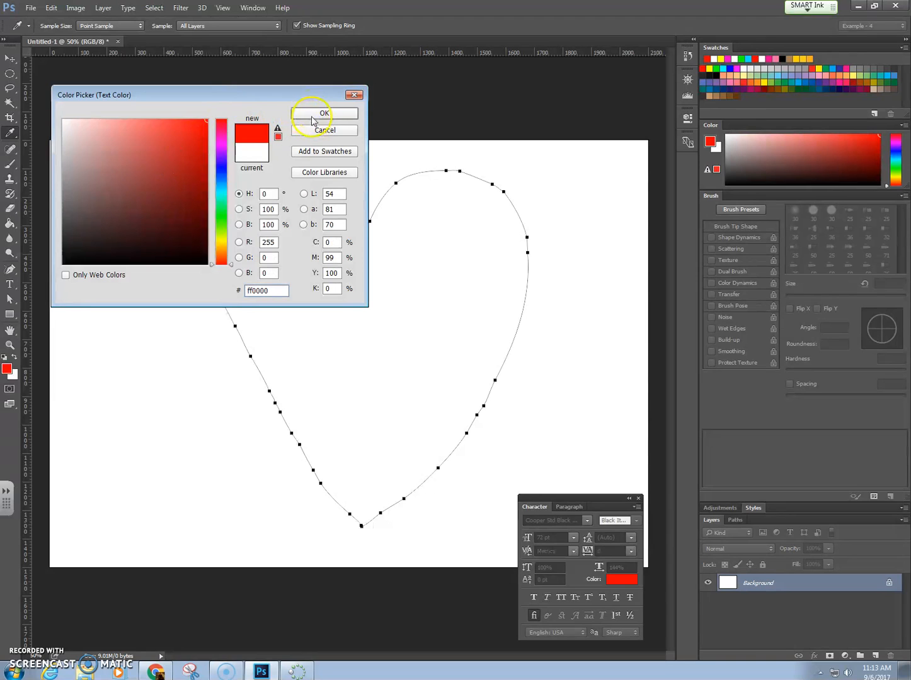
pyautogui.click(314, 114)
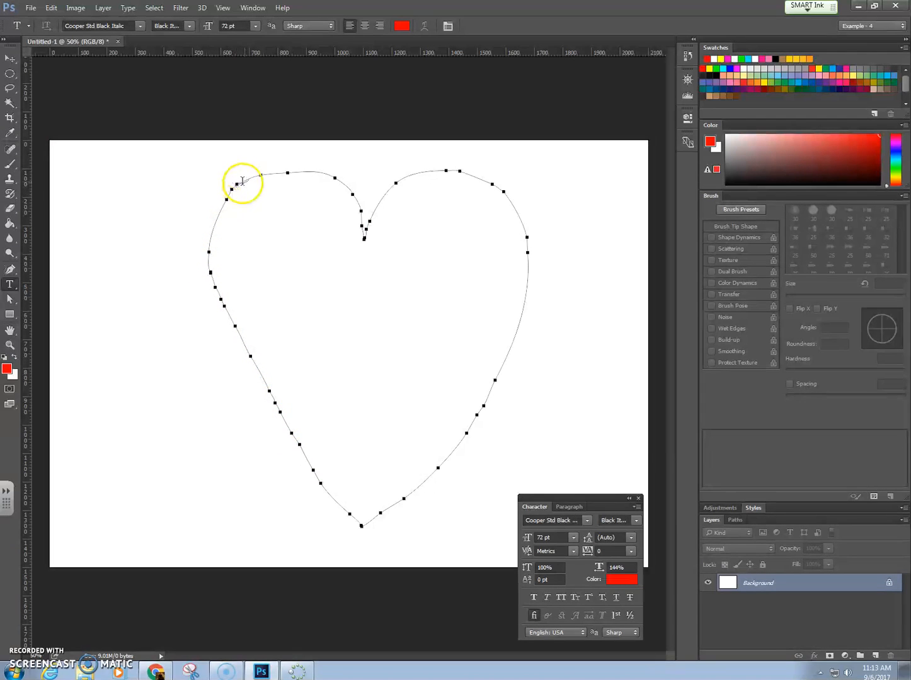
# Step: Start path text on the lower left side of the heart path and set the font size to 24 pt
pyautogui.click(262, 381)
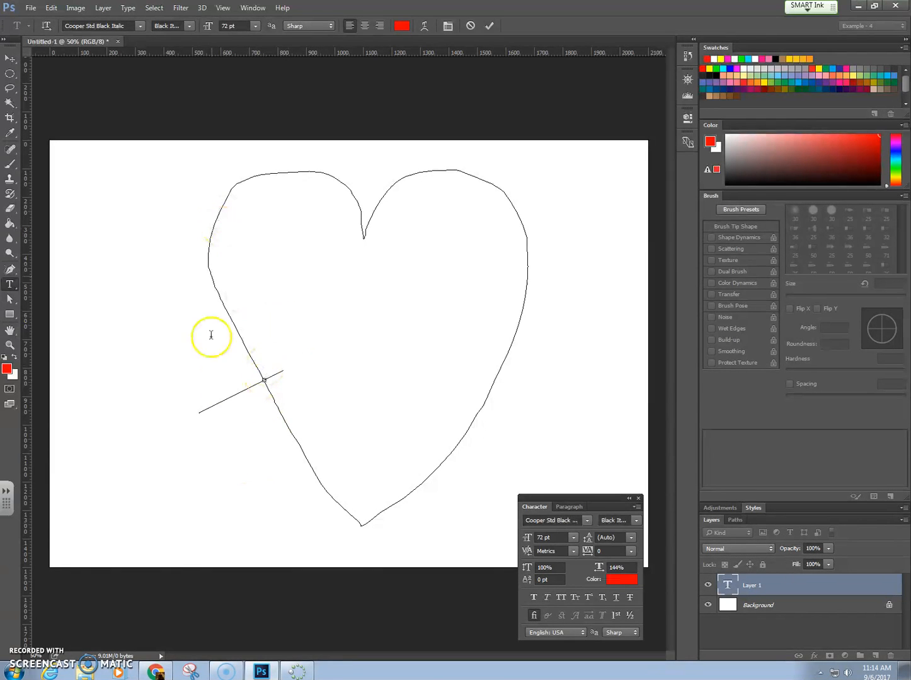
pyautogui.click(255, 25)
pyautogui.click(247, 180)
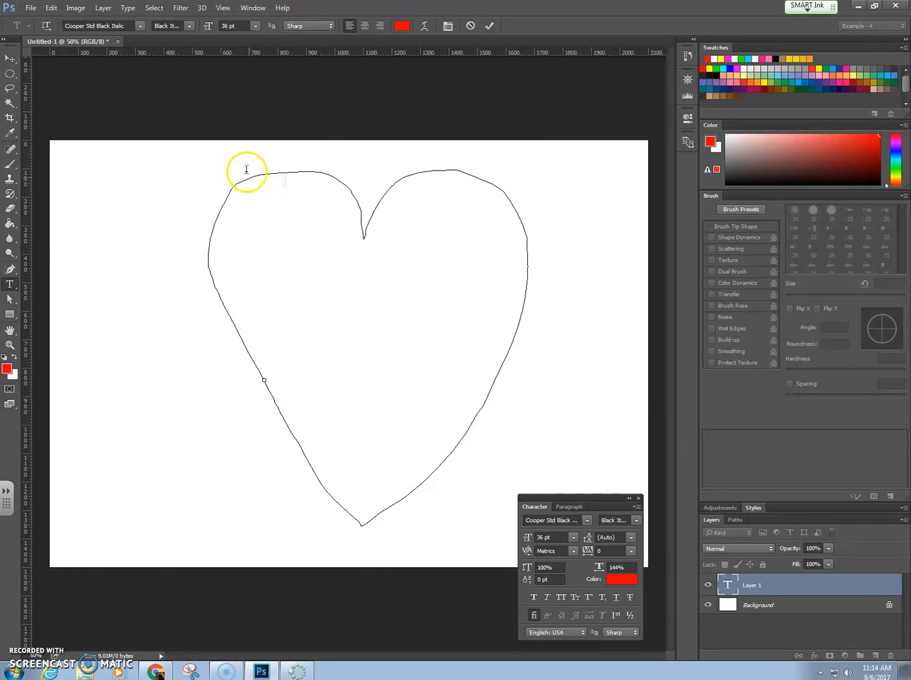
pyautogui.click(254, 26)
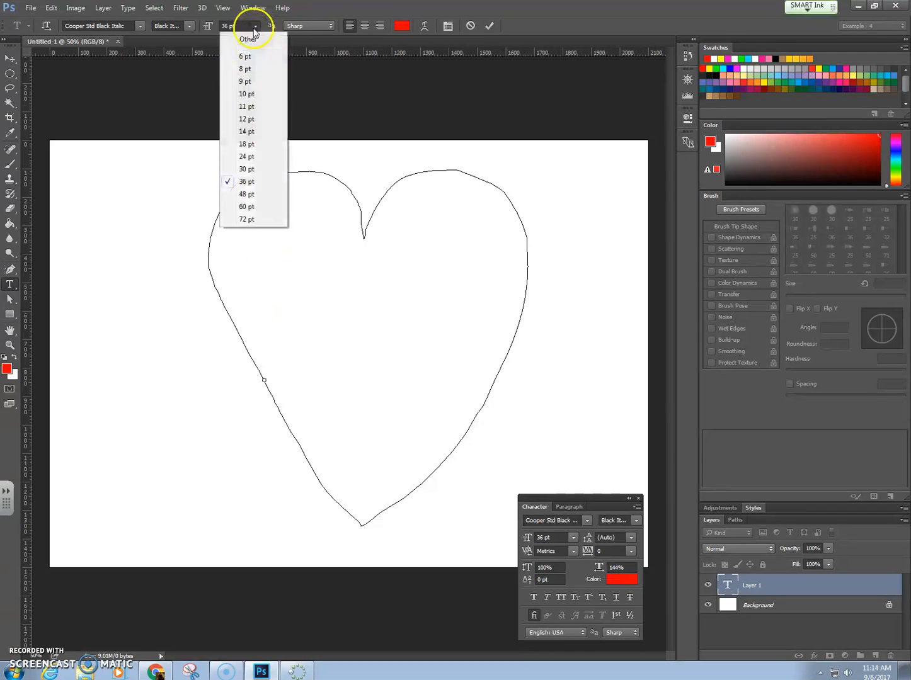
pyautogui.click(252, 159)
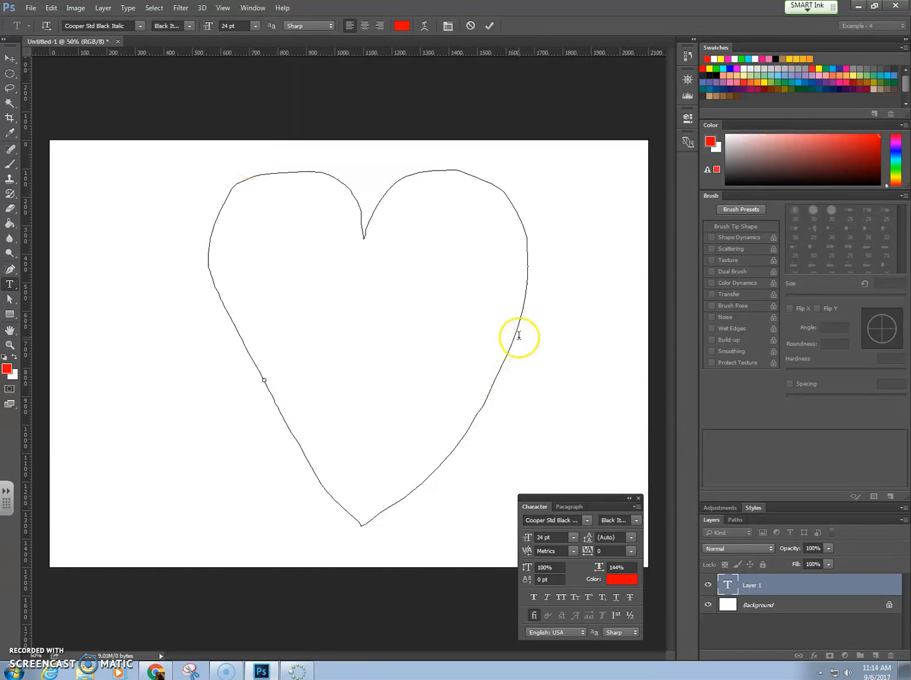
# Step: Enter the sentence "[teacher's name]'s Class is my favorite class of all time!" along the heart path
pyautogui.write('w')
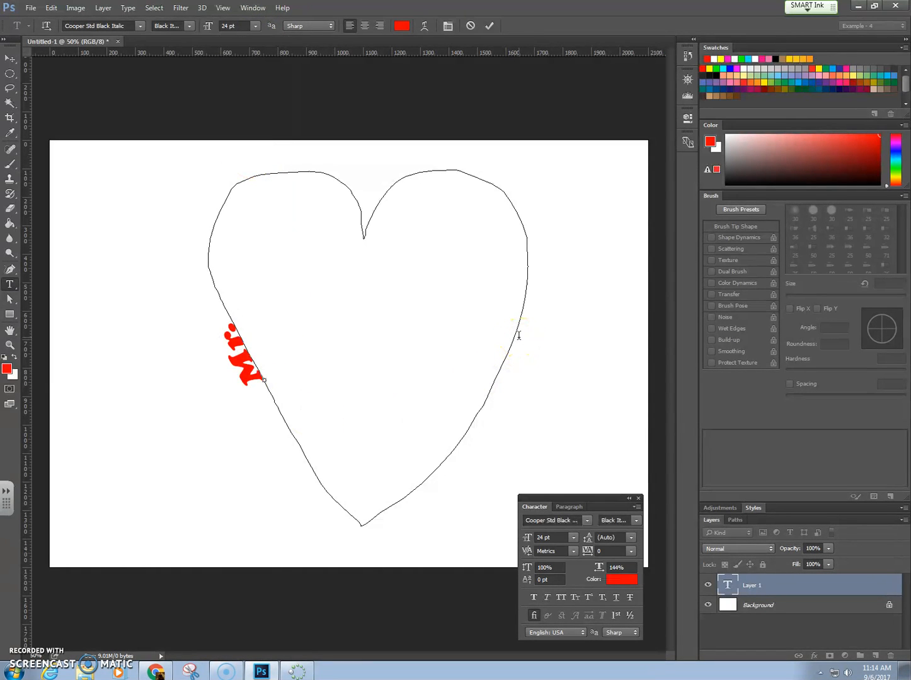
pyautogui.write("r. Jeter'")
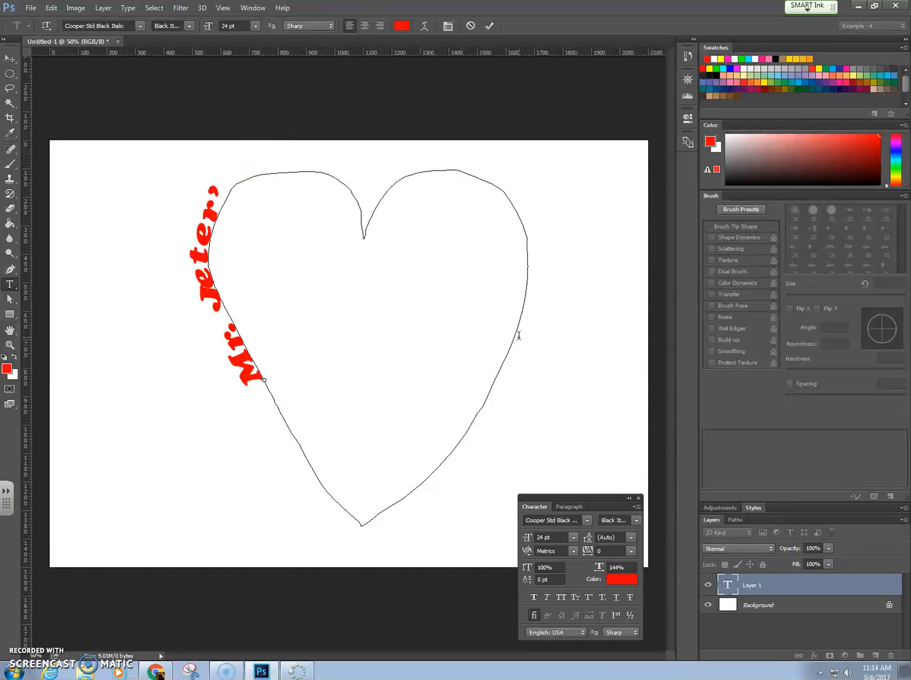
pyautogui.write('s Class')
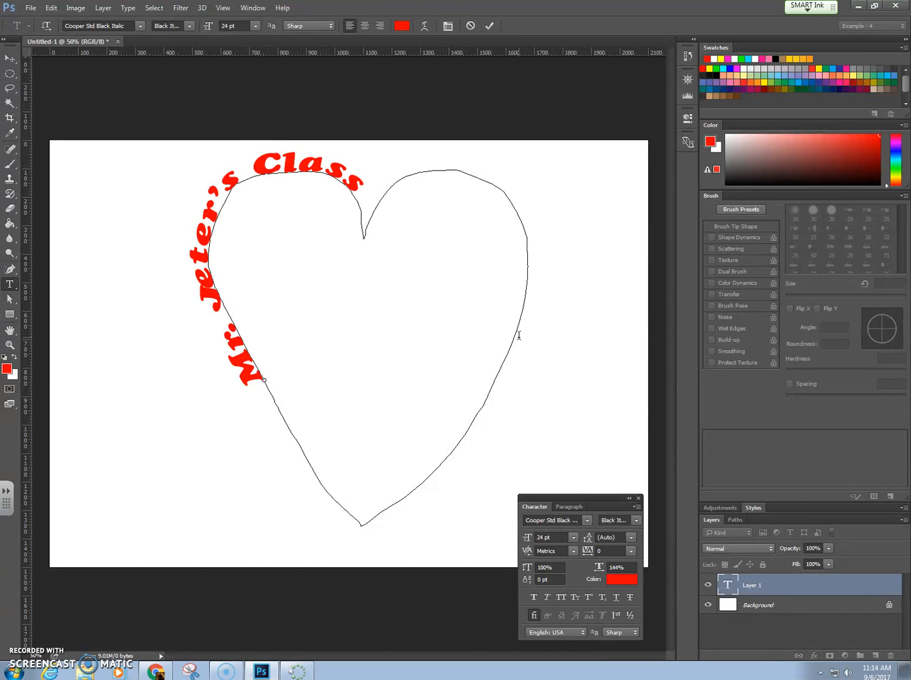
pyautogui.write(' is m')
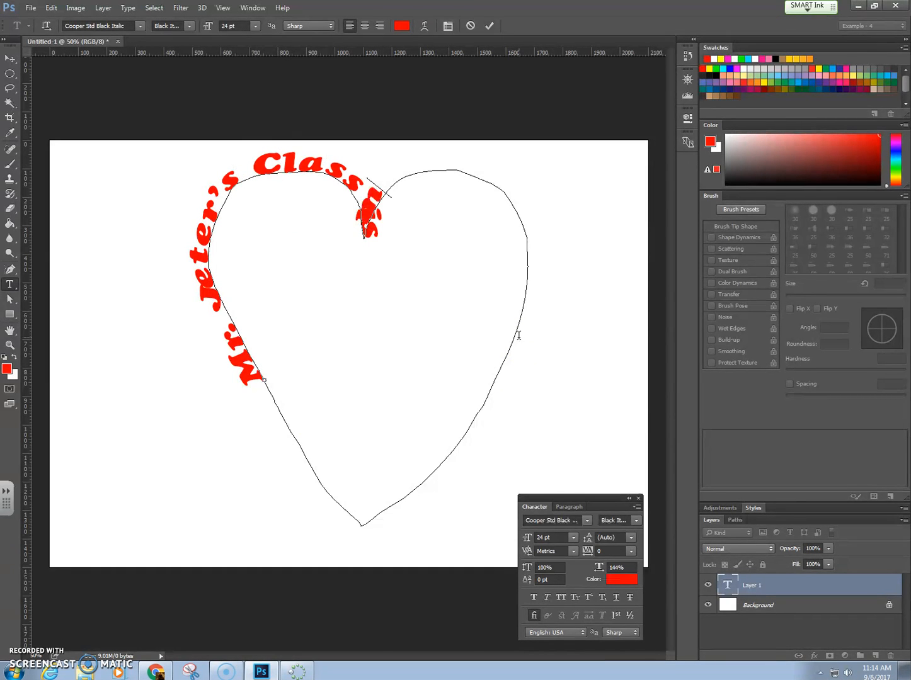
pyautogui.write('y favor')
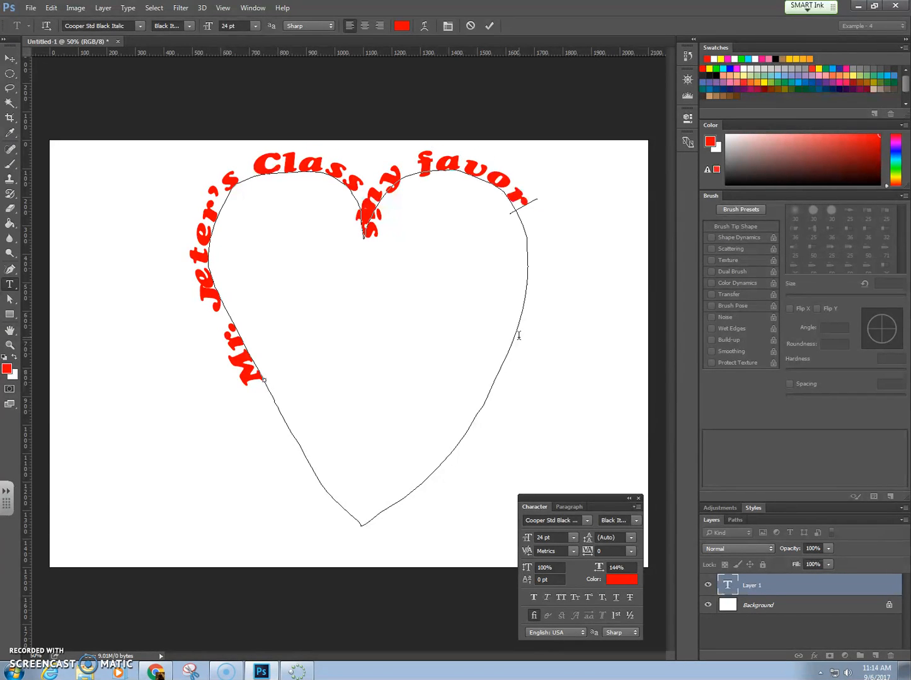
pyautogui.write('ite class')
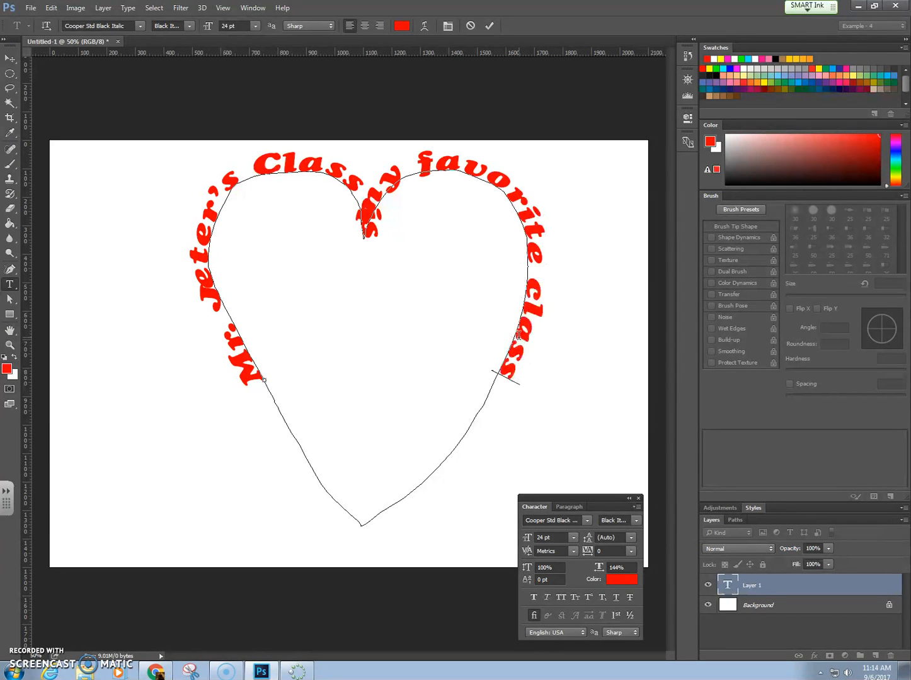
pyautogui.write(' of all th')
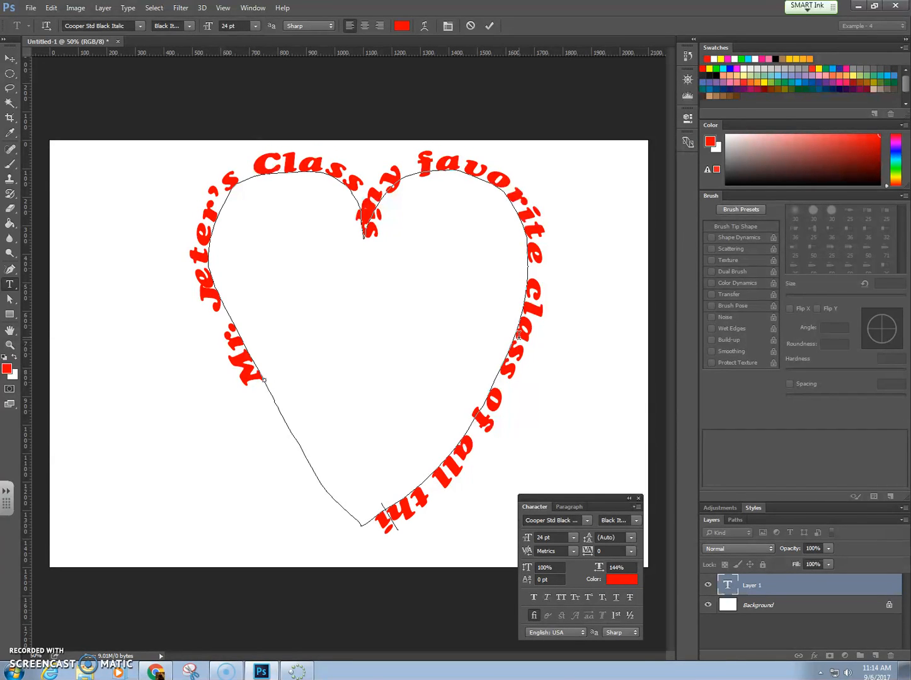
pyautogui.press('BackSpace')
pyautogui.write('ime!')
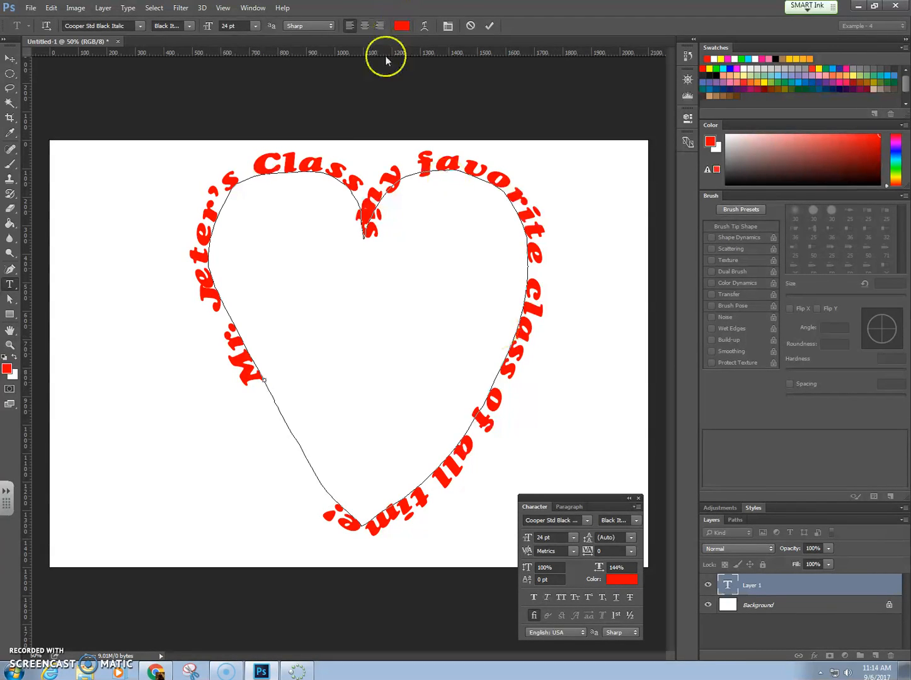
# Step: Adjust the spaces between "Class" and "is" so the text skips the heart's upper notch, and commit and deselect the text
pyautogui.click(364, 221)
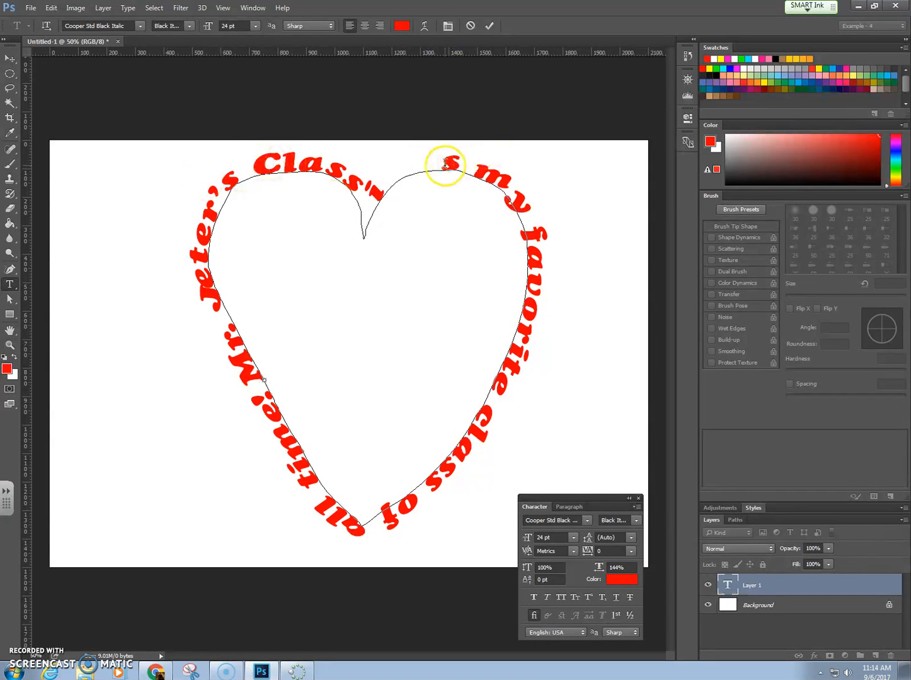
pyautogui.press('BackSpace')
pyautogui.press('BackSpace')
pyautogui.press('BackSpace')
pyautogui.press('BackSpace')
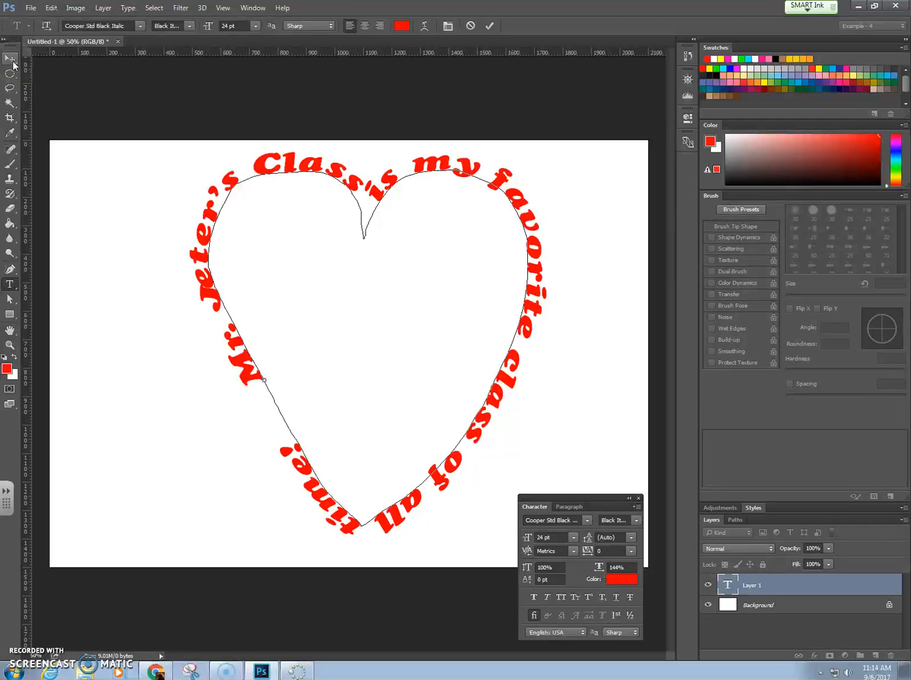
pyautogui.click(11, 60)
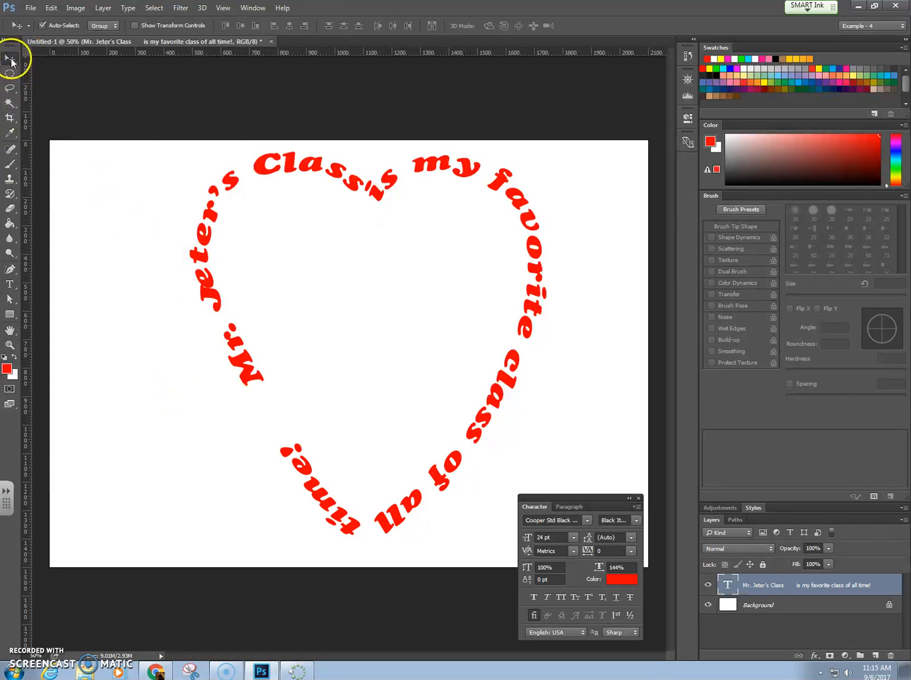
pyautogui.click(75, 97)
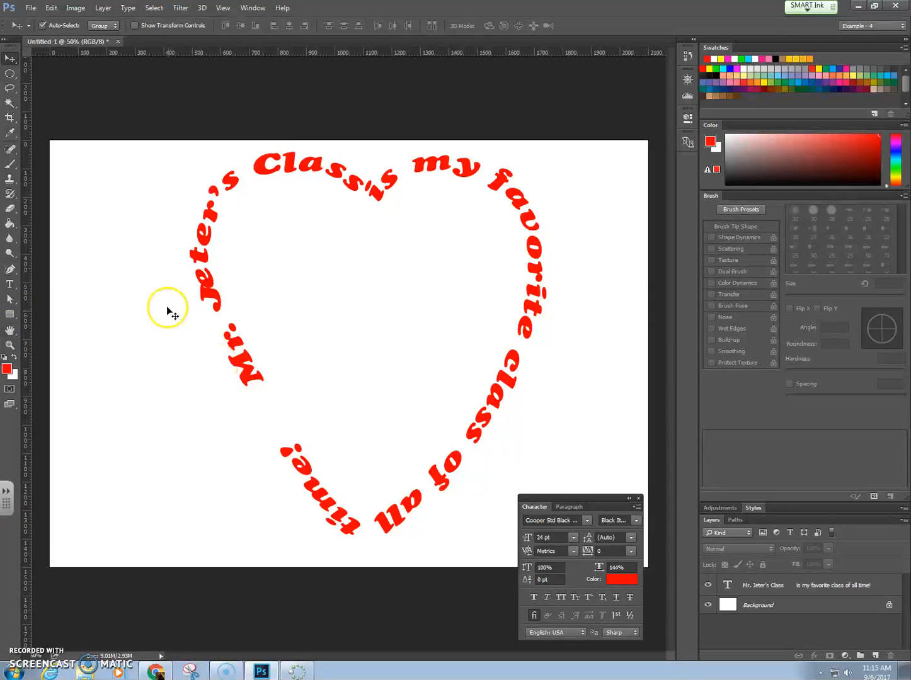
# Step: Start saving the document under a new name and browse the Classroom Shared Folders down to the Period6 student folders
pyautogui.click(28, 9)
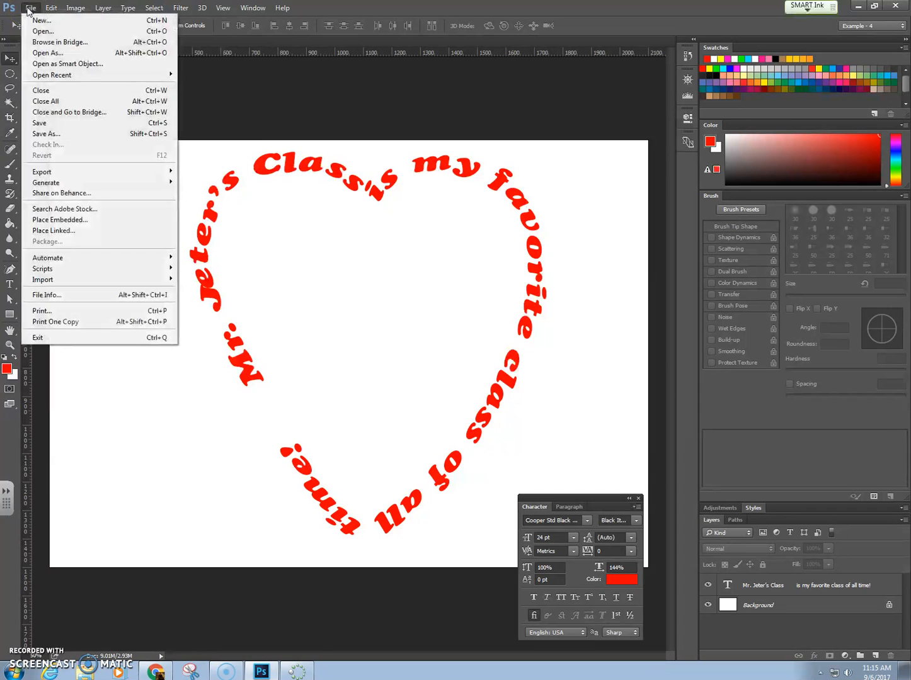
pyautogui.click(58, 134)
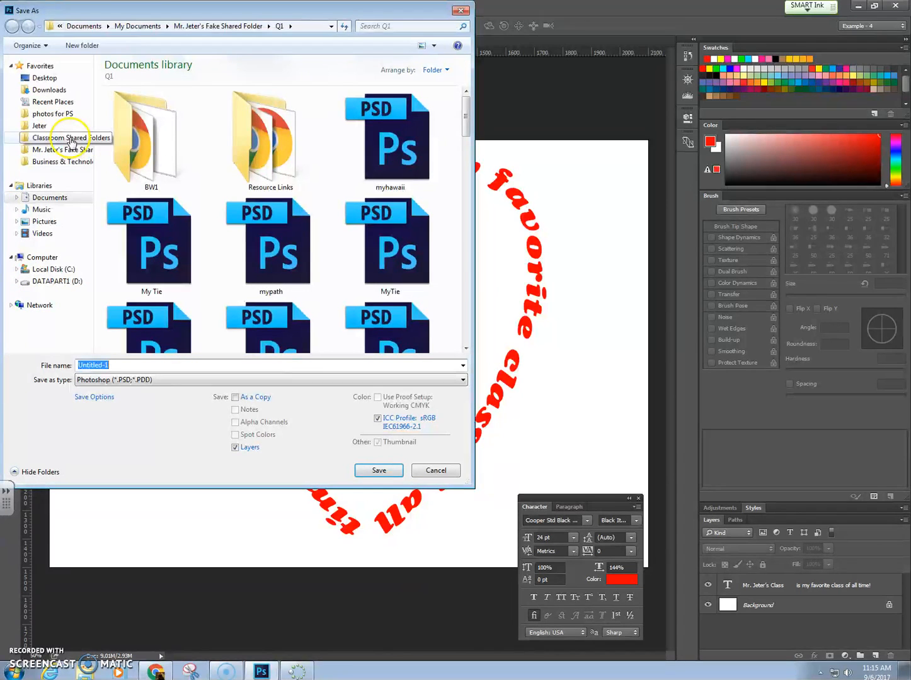
pyautogui.click(71, 139)
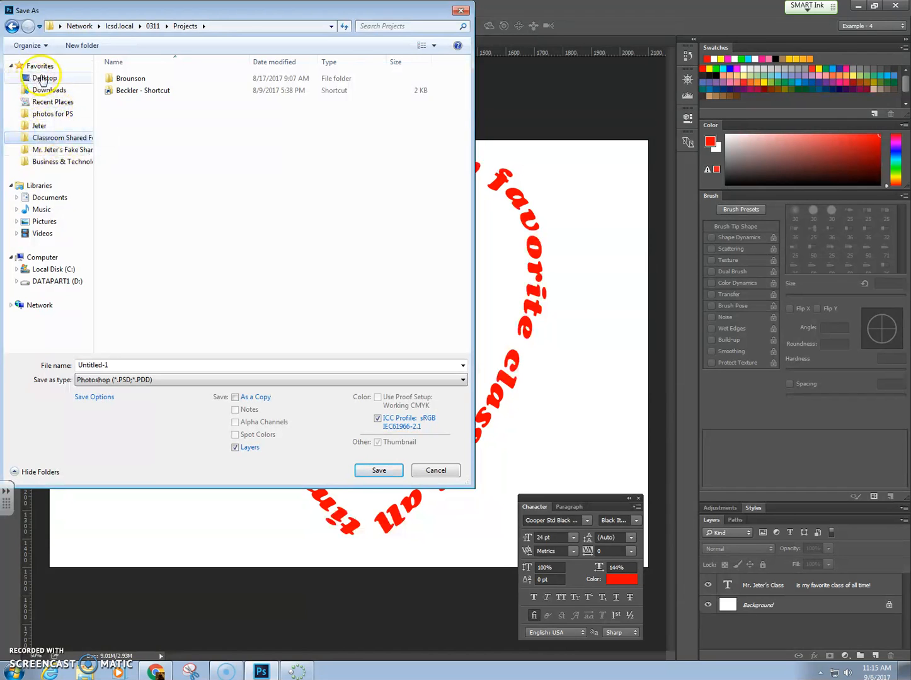
pyautogui.click(42, 79)
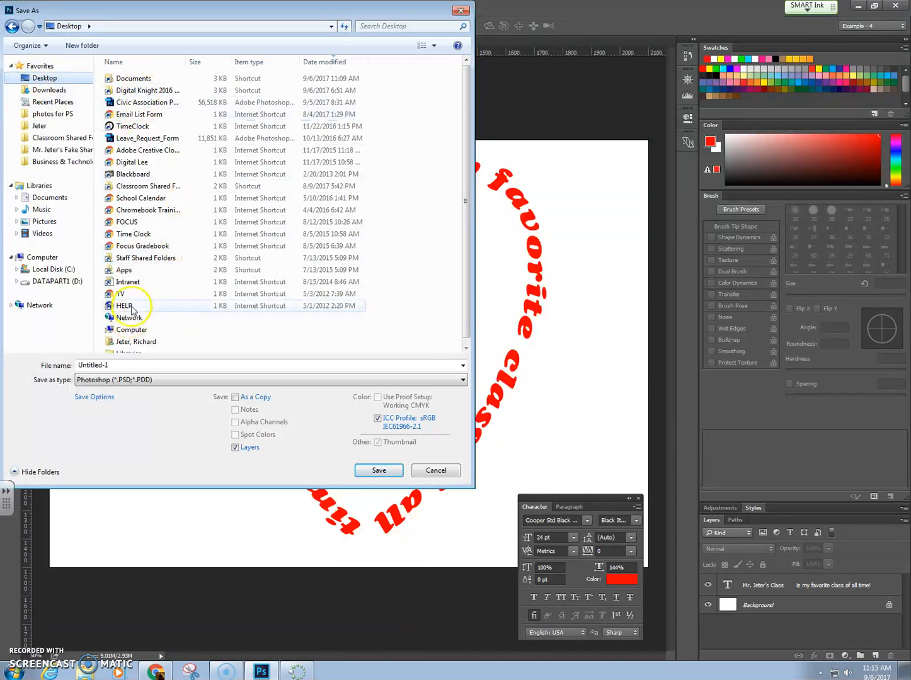
pyautogui.doubleClick(152, 190)
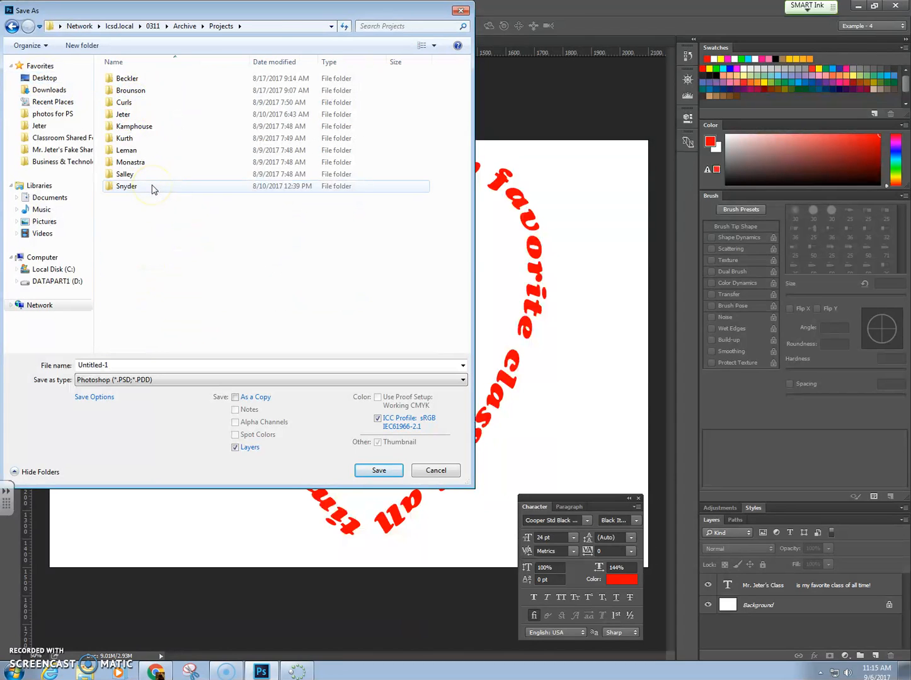
pyautogui.doubleClick(123, 115)
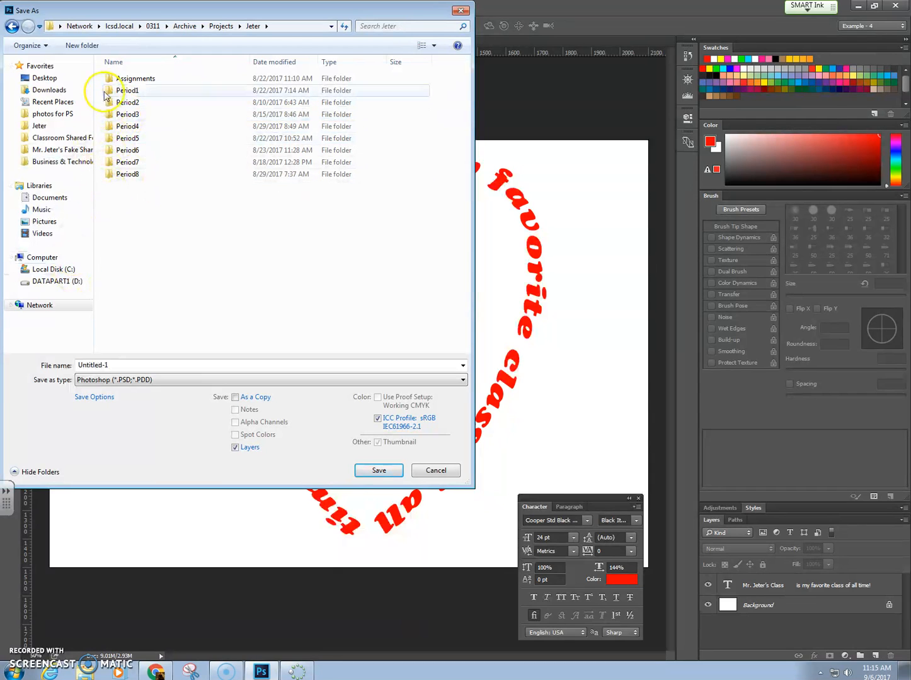
pyautogui.doubleClick(123, 152)
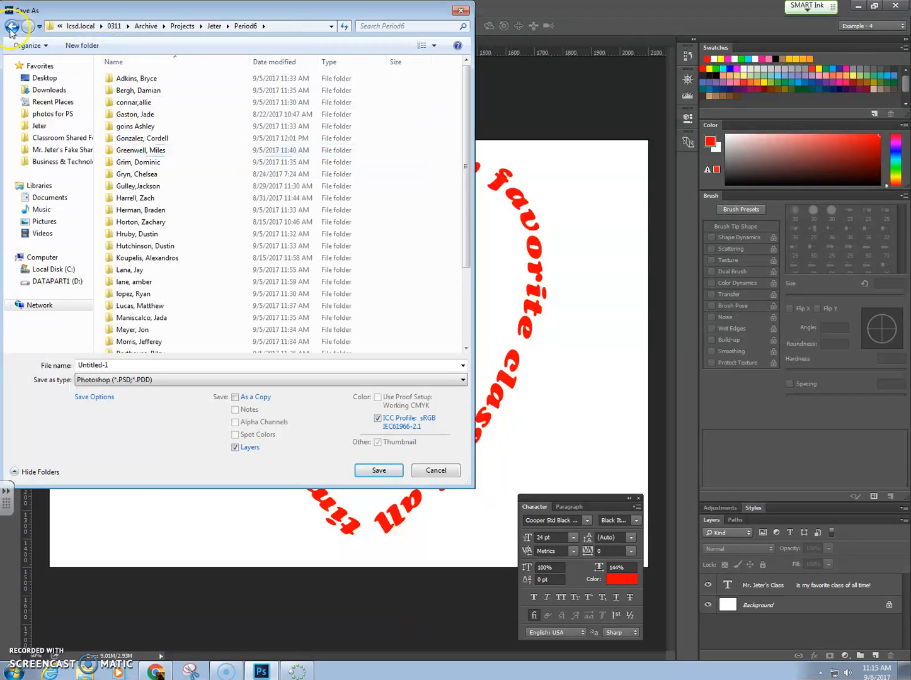
pyautogui.moveTo(136, 107)
pyautogui.mouseDown()
pyautogui.moveTo(51, 101)
pyautogui.moveTo(139, 107)
pyautogui.mouseUp()
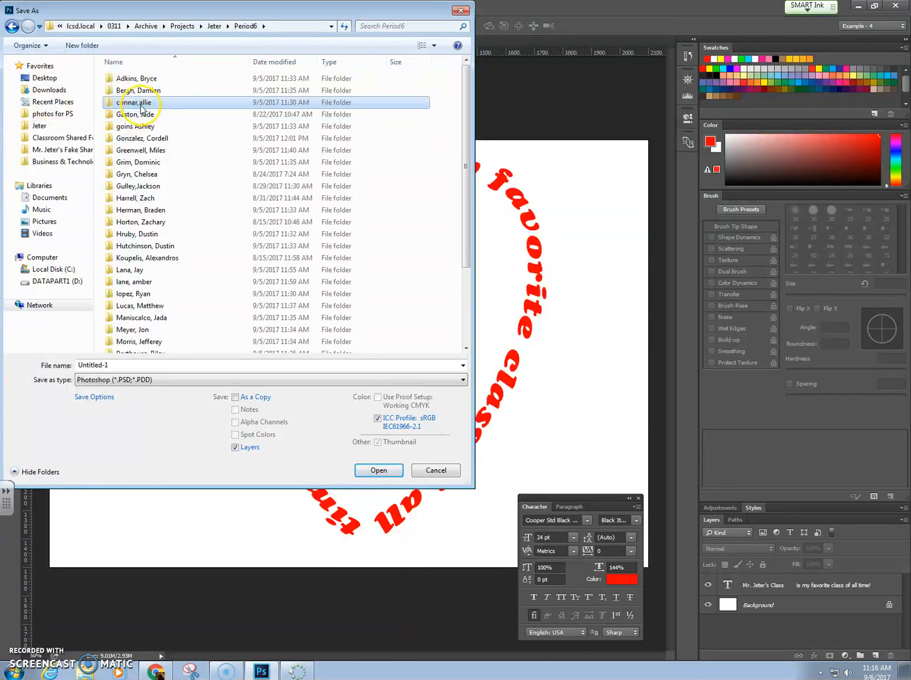
pyautogui.click(12, 26)
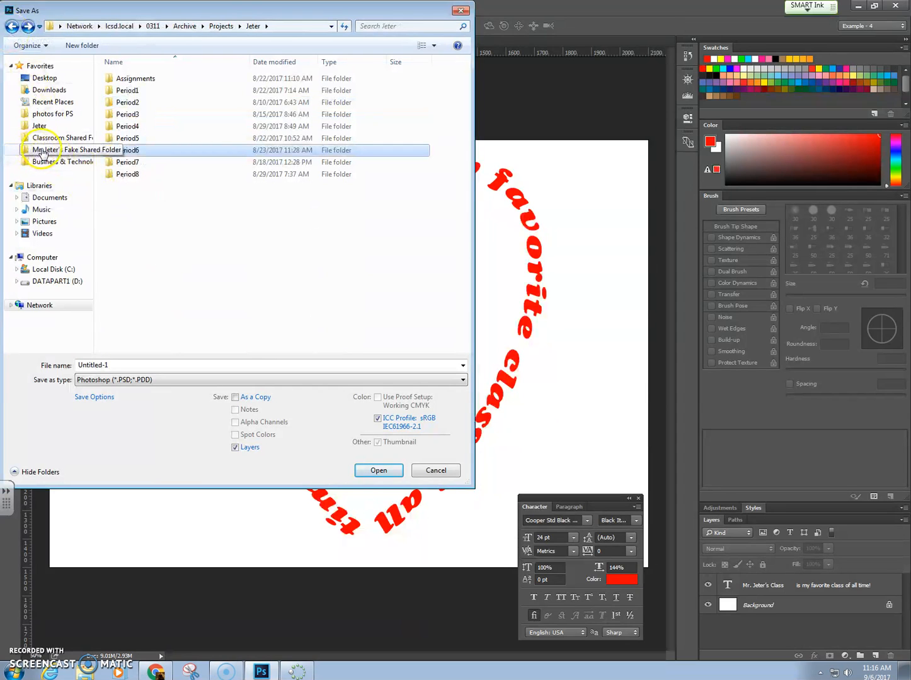
# Step: Save the document as My Path in PSD format in the Q1 folder of the teacher's Fake Shared Folder, with Maximize Compatibility on
pyautogui.click(43, 151)
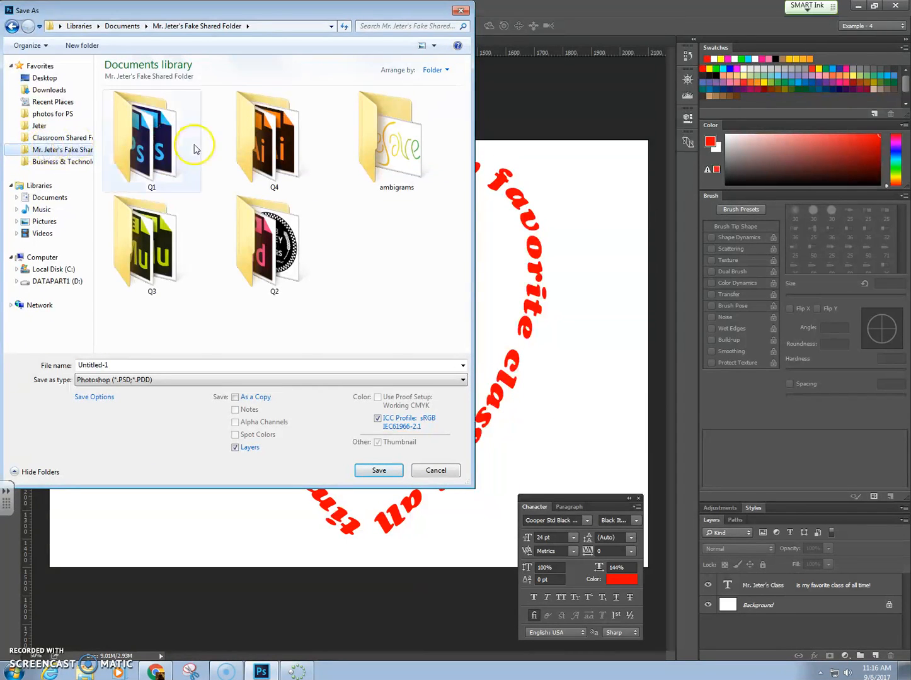
pyautogui.doubleClick(135, 134)
pyautogui.doubleClick(103, 365)
pyautogui.write('My ')
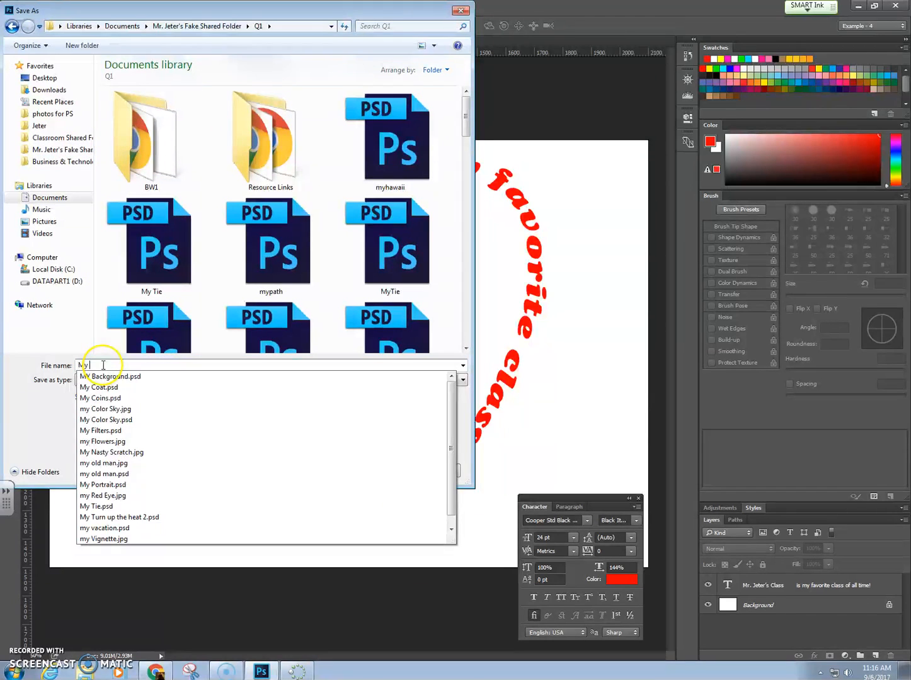
pyautogui.write('Pa')
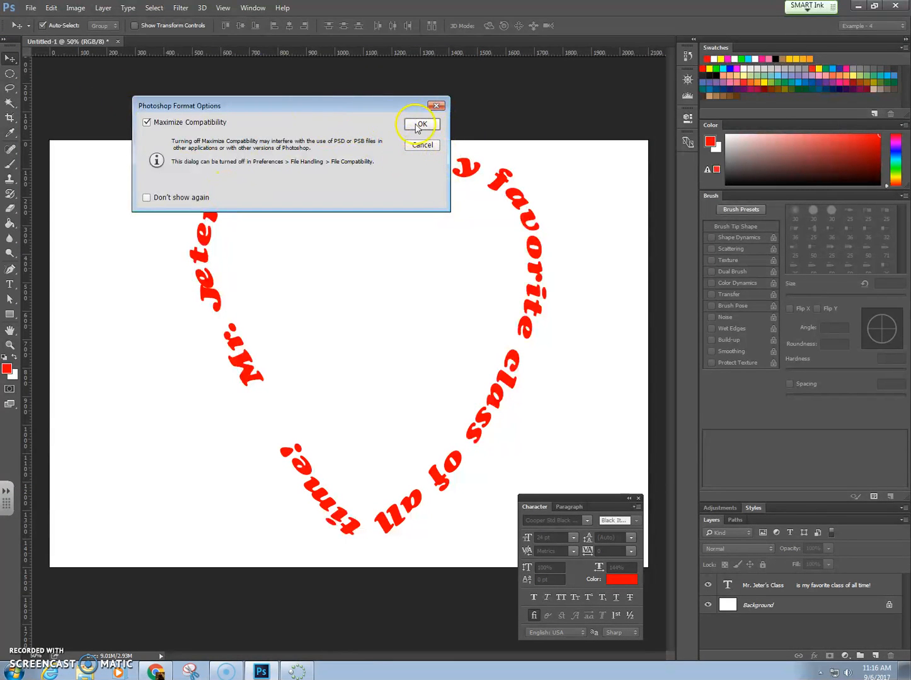
pyautogui.click(420, 125)
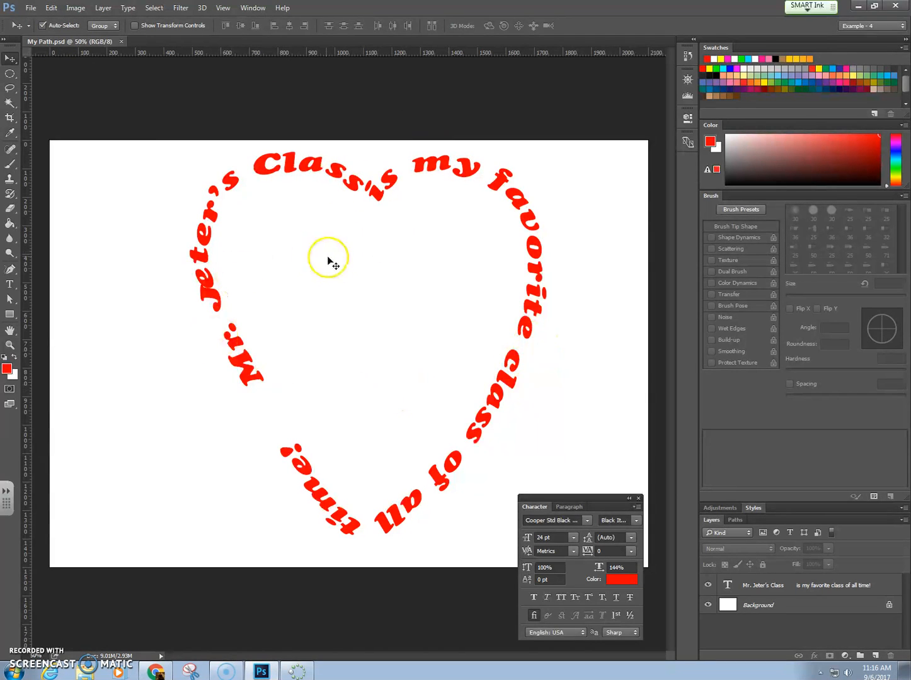
# Step: Nudge the heart text slightly left and close My Path.psd without saving the change
pyautogui.moveTo(376, 195)
pyautogui.mouseDown()
pyautogui.moveTo(276, 194)
pyautogui.moveTo(359, 208)
pyautogui.moveTo(361, 199)
pyautogui.mouseUp()
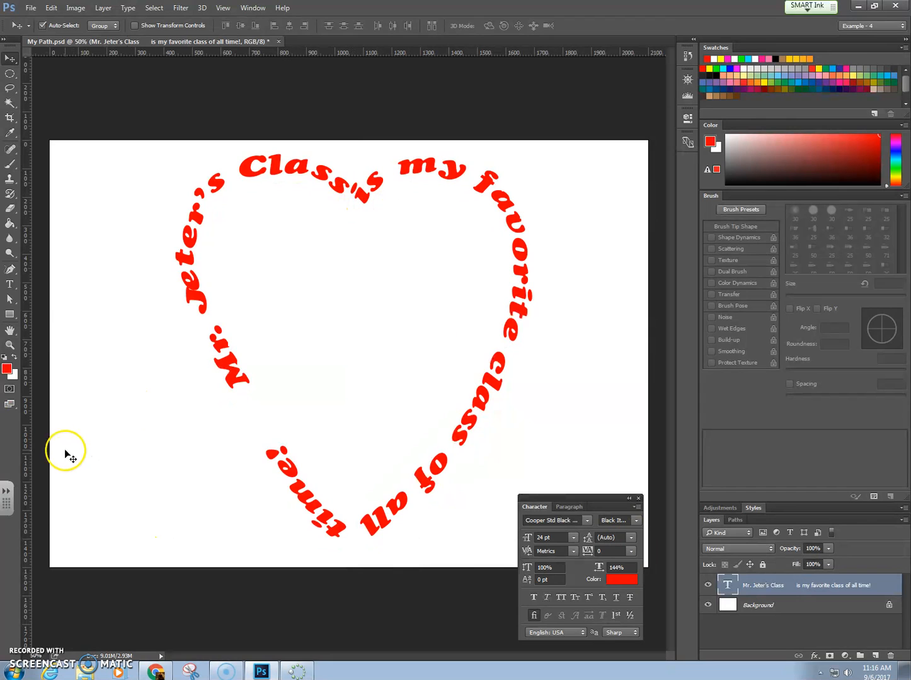
pyautogui.click(279, 42)
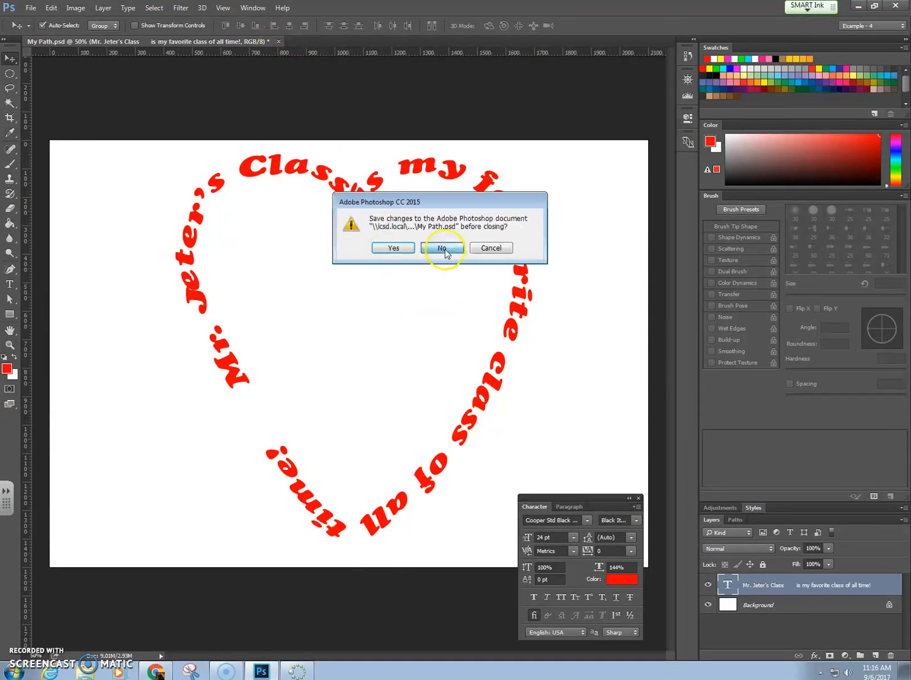
pyautogui.click(442, 249)
# Step: Switch to Chrome and review the remaining Text Following a Path steps and the Clipping Masks instructions in Lesson 4.pdf
pyautogui.click(156, 672)
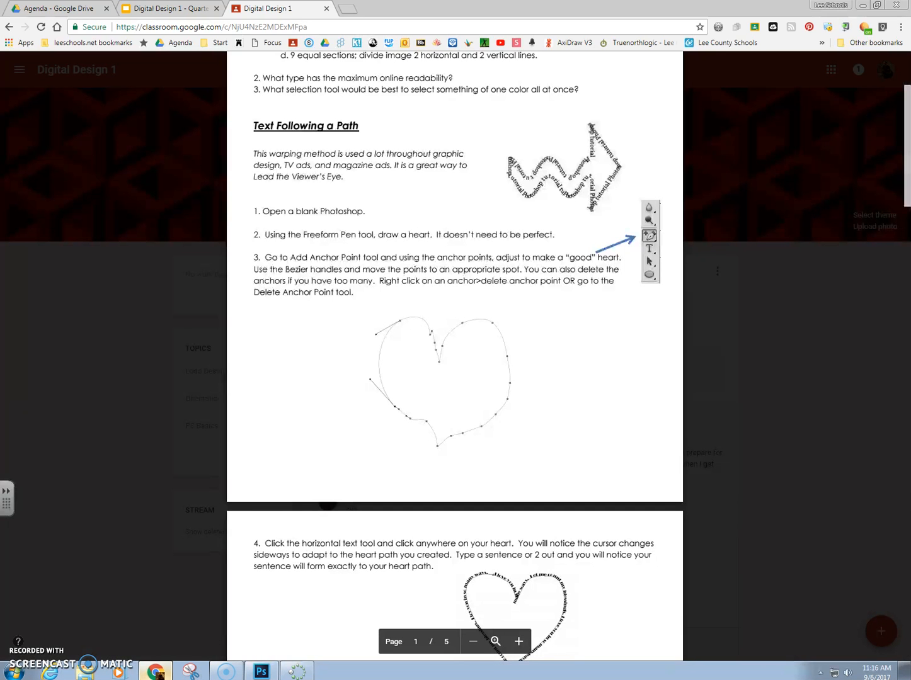
pyautogui.scroll(-6, 358, 428)
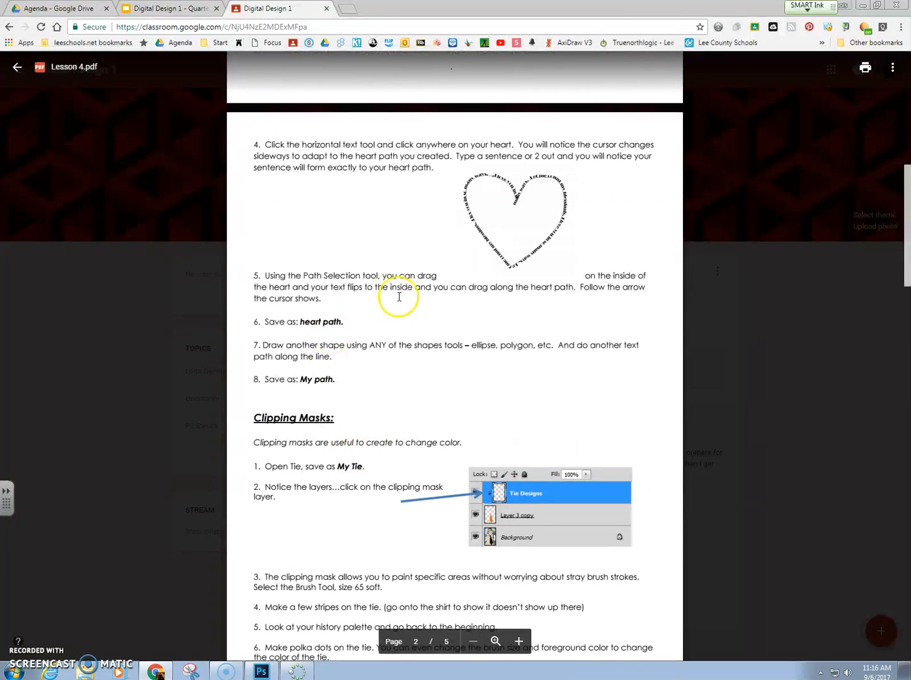
pyautogui.scroll(-3, 338, 346)
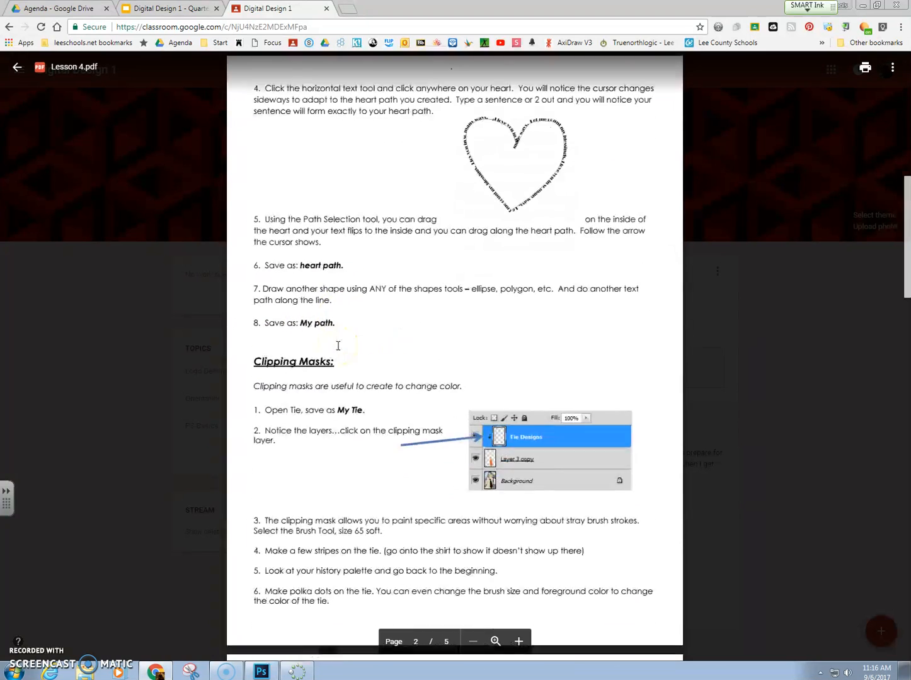
pyautogui.scroll(-2, 337, 346)
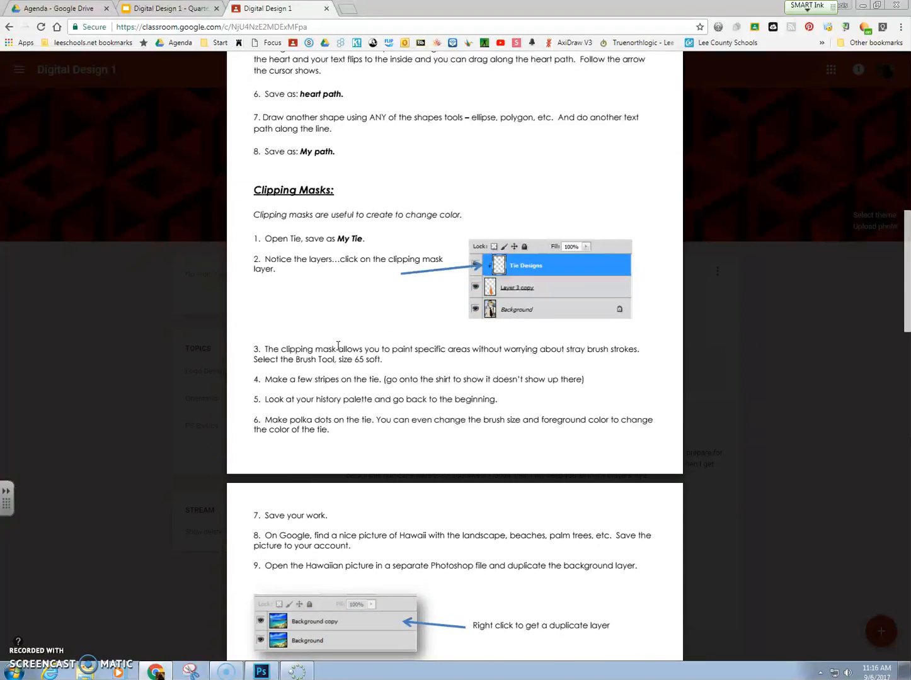